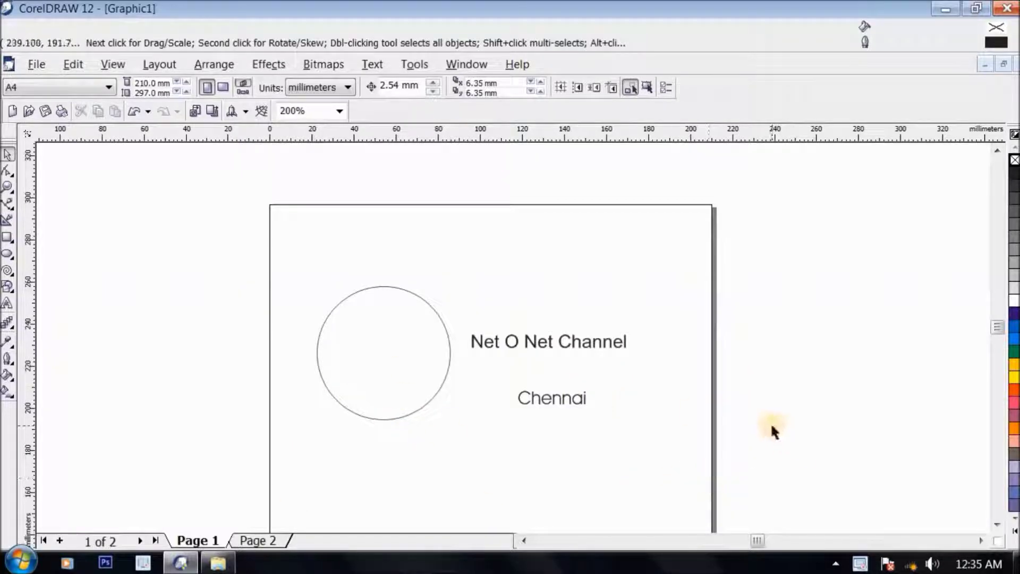
Fit the "Net O Net Channel" text to the path of the circle
click(543, 345)
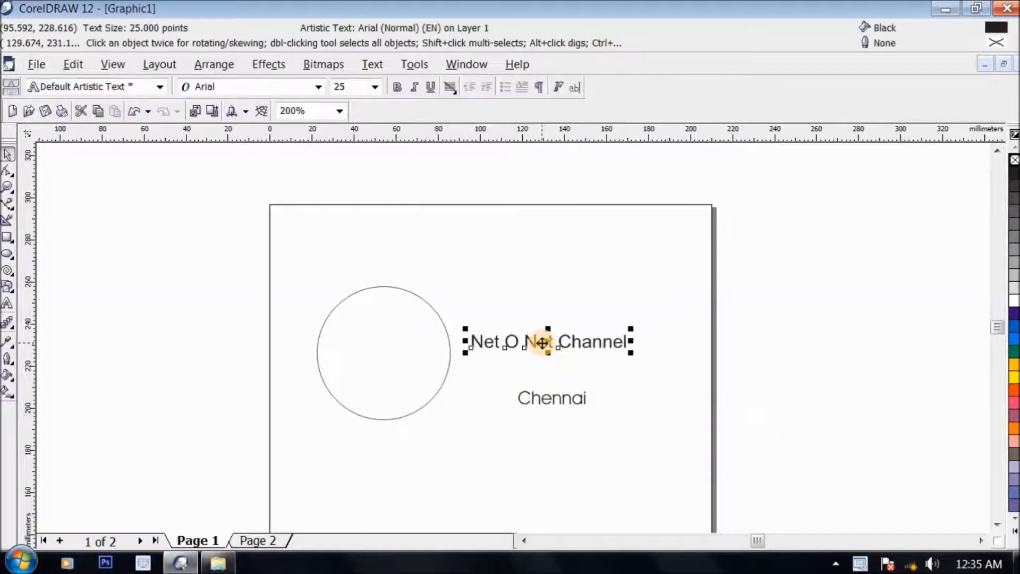
shift+click(399, 287)
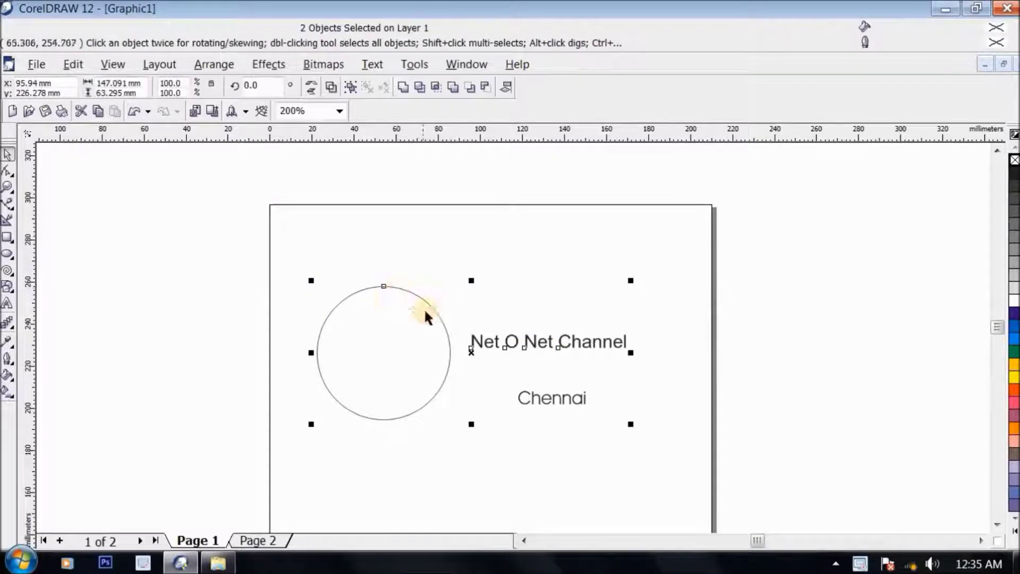
click(374, 66)
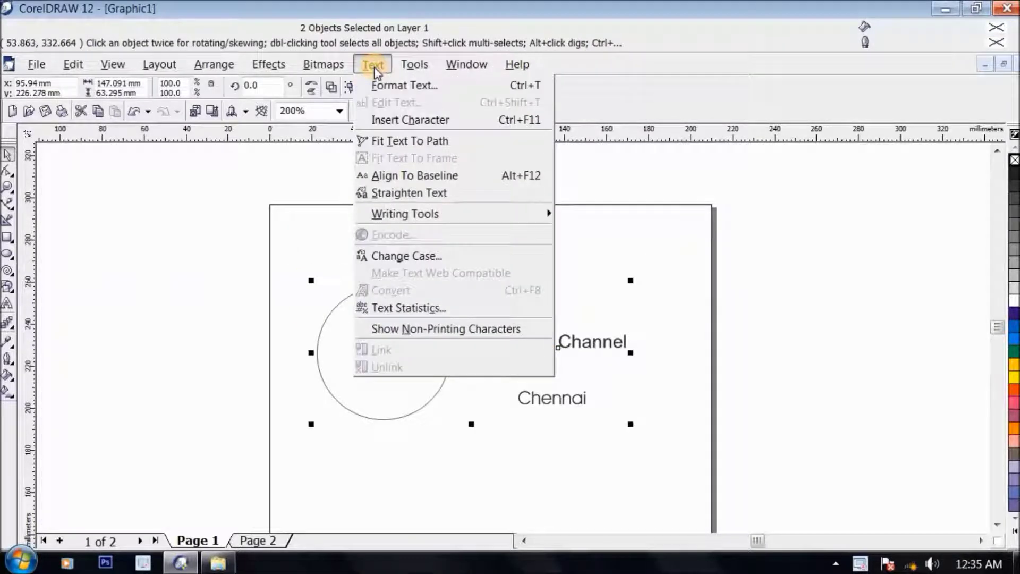
click(417, 144)
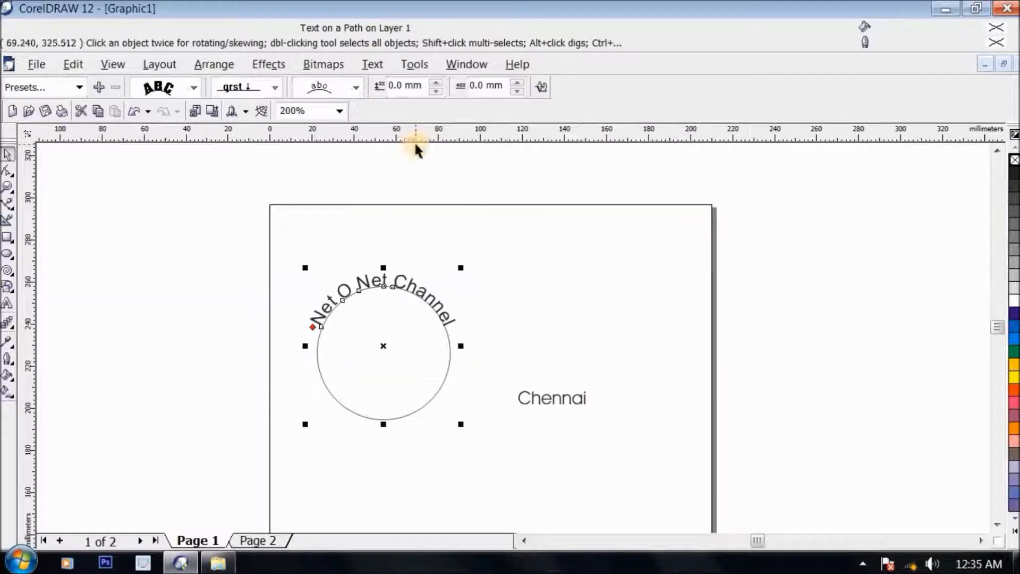
Set the "Net O Net Channel" text's distance from the path to -10.5 mm so it sits inside the circle
click(470, 238)
click(387, 283)
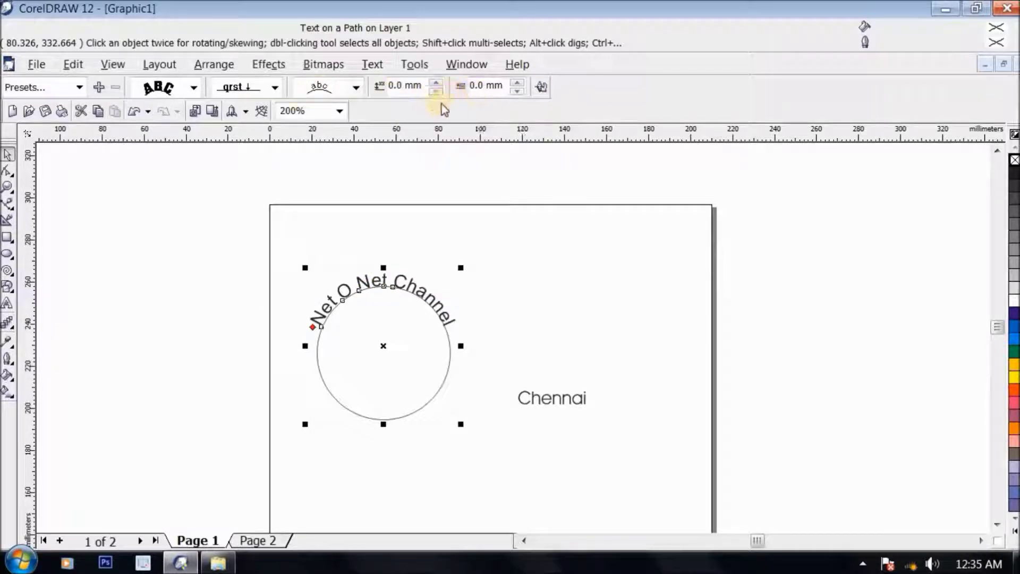
click(437, 91)
click(437, 91)
click(436, 92)
click(436, 92)
click(436, 92)
click(437, 91)
click(437, 92)
click(436, 92)
click(437, 91)
click(436, 91)
click(437, 91)
click(437, 91)
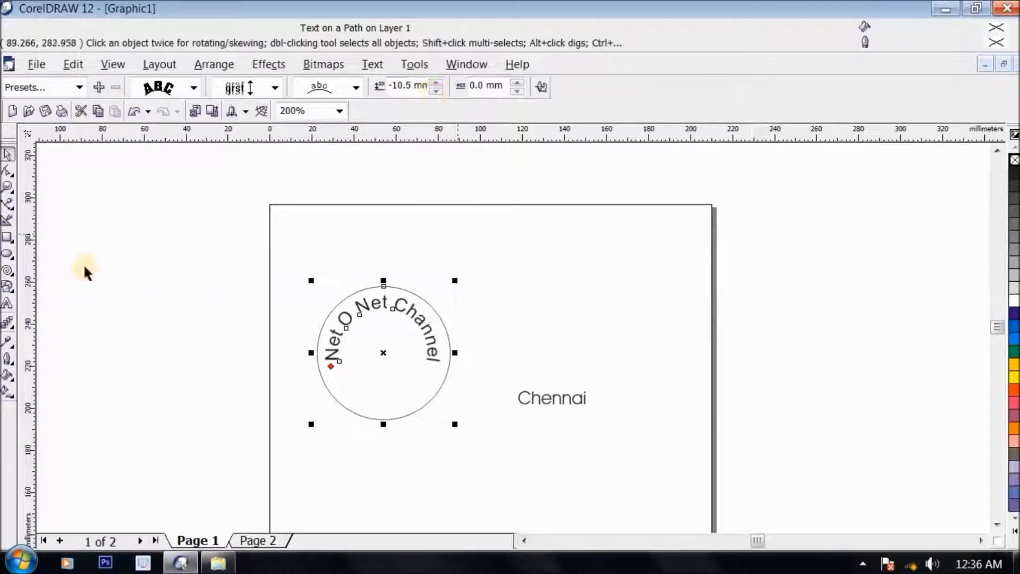
Change the font of the whole curved "Net O Net Channel" text to Belwe Bd BT
click(8, 303)
click(334, 348)
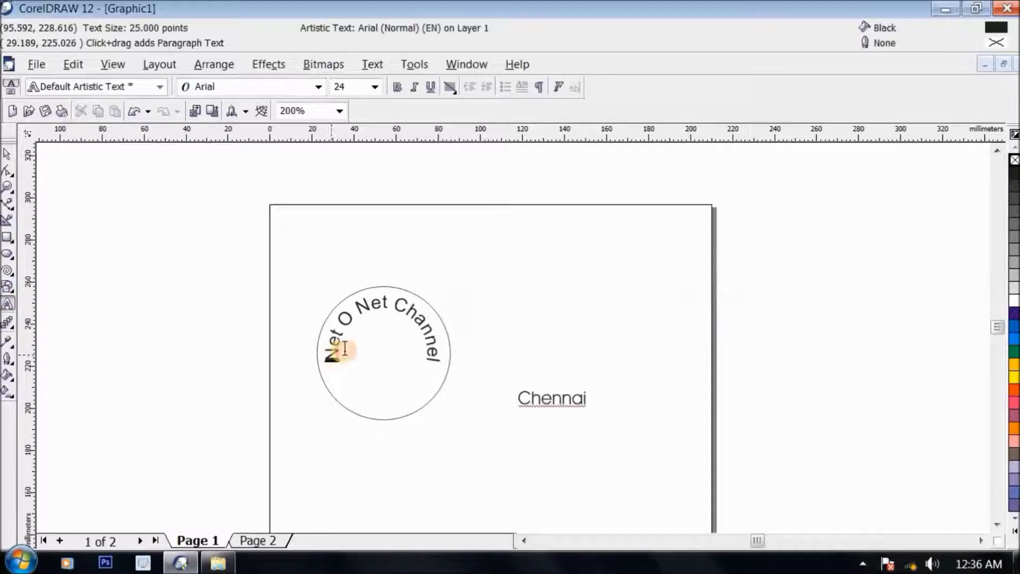
key(ctrl+a)
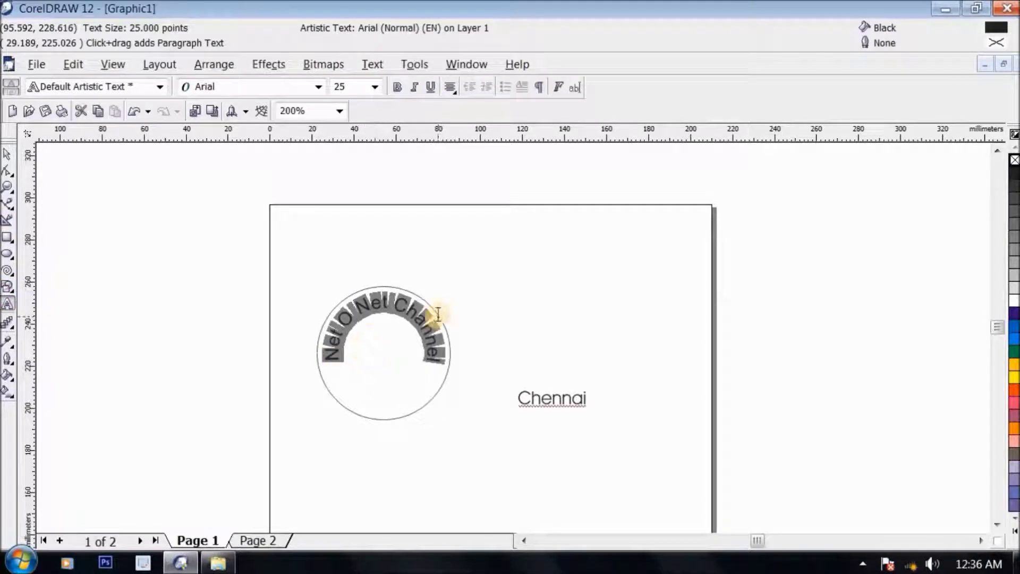
drag(359, 319, 381, 310)
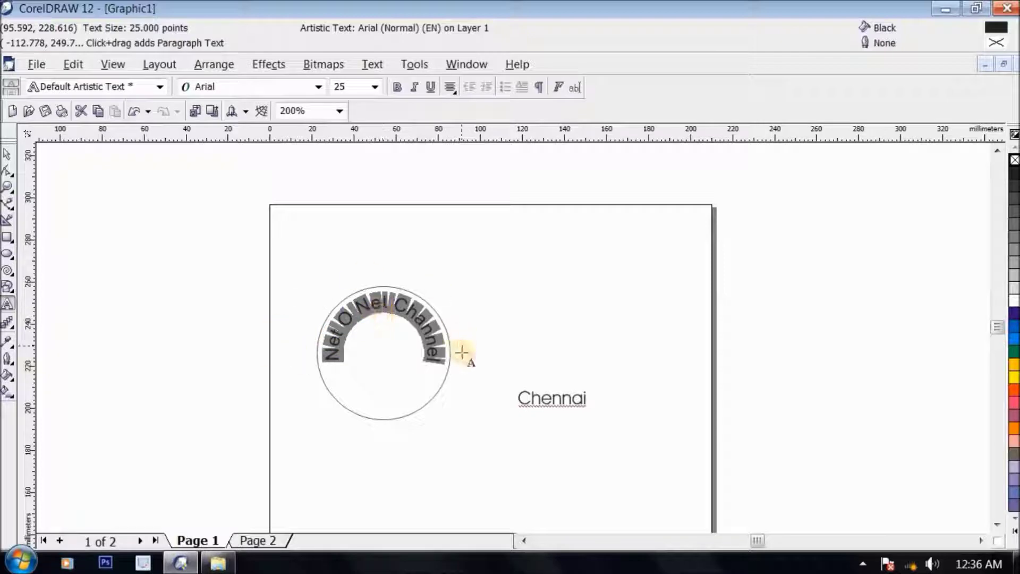
click(226, 85)
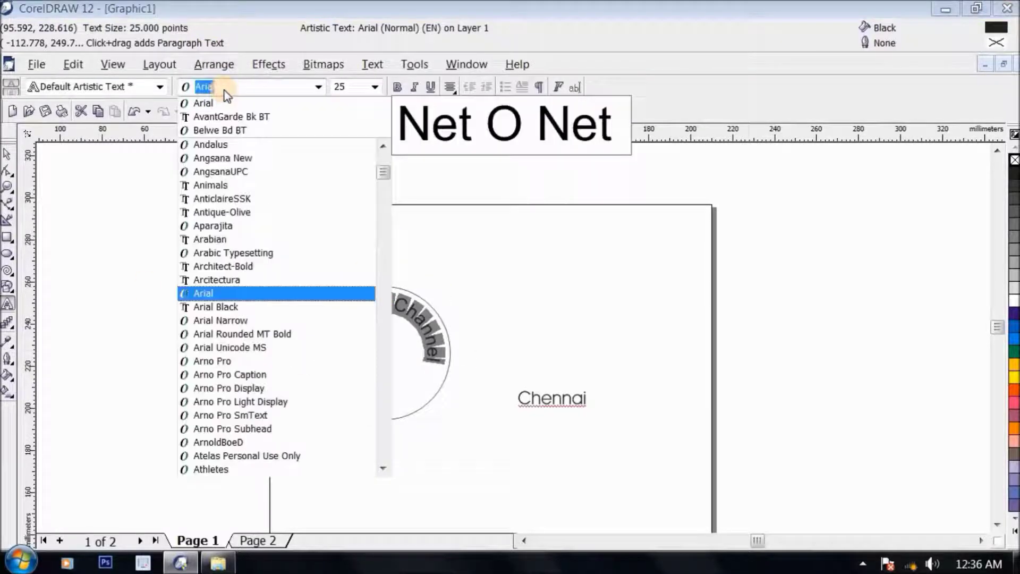
click(229, 132)
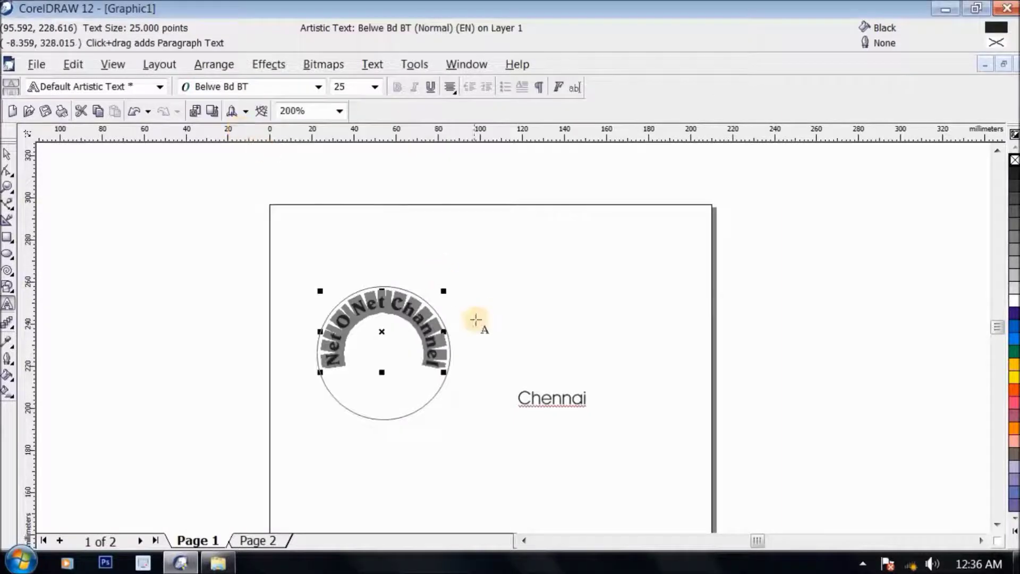
click(432, 336)
click(7, 154)
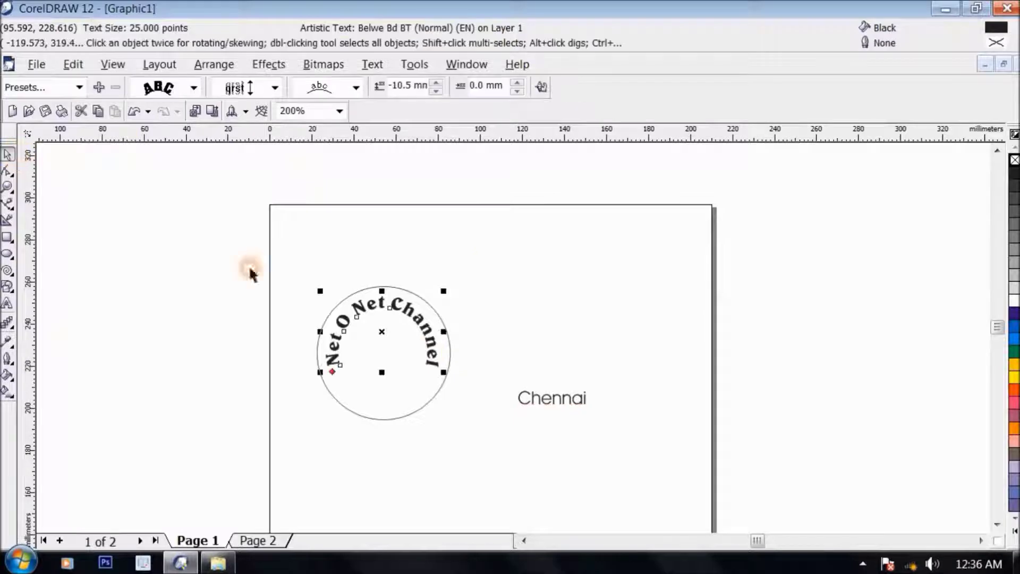
Change the case of the "Chennai" text to UPPERCASE
click(415, 294)
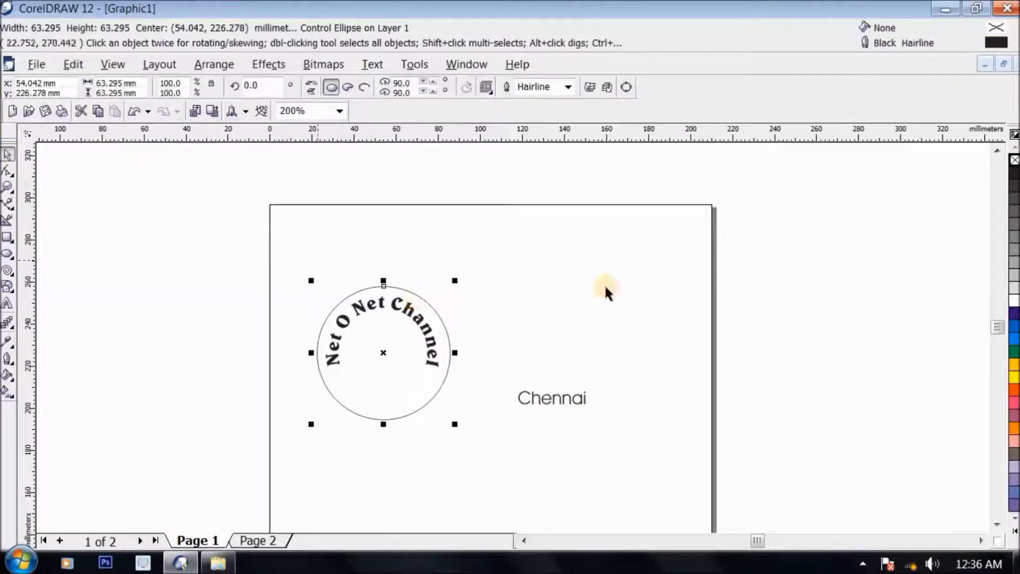
click(566, 404)
click(8, 304)
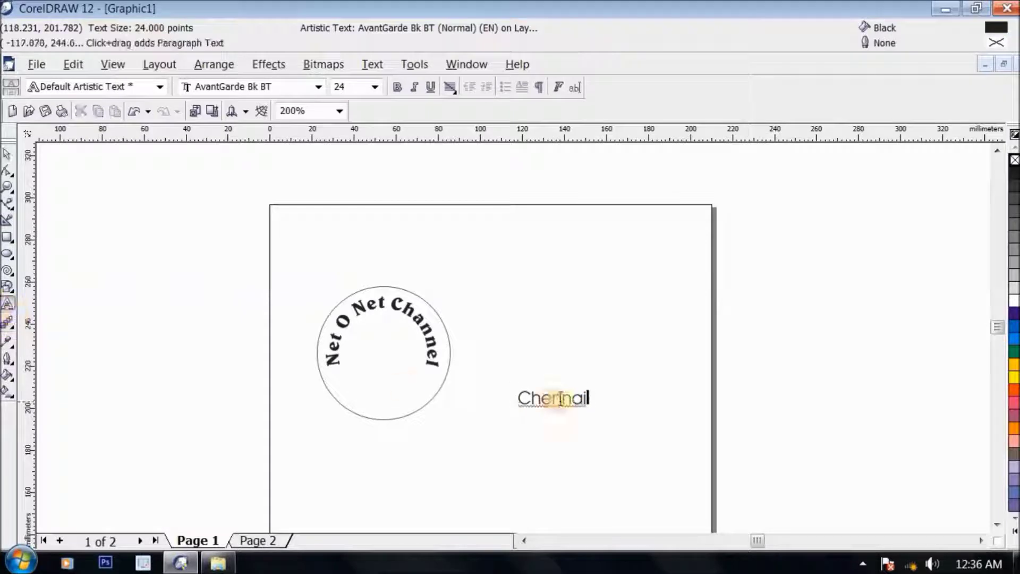
double_click(563, 397)
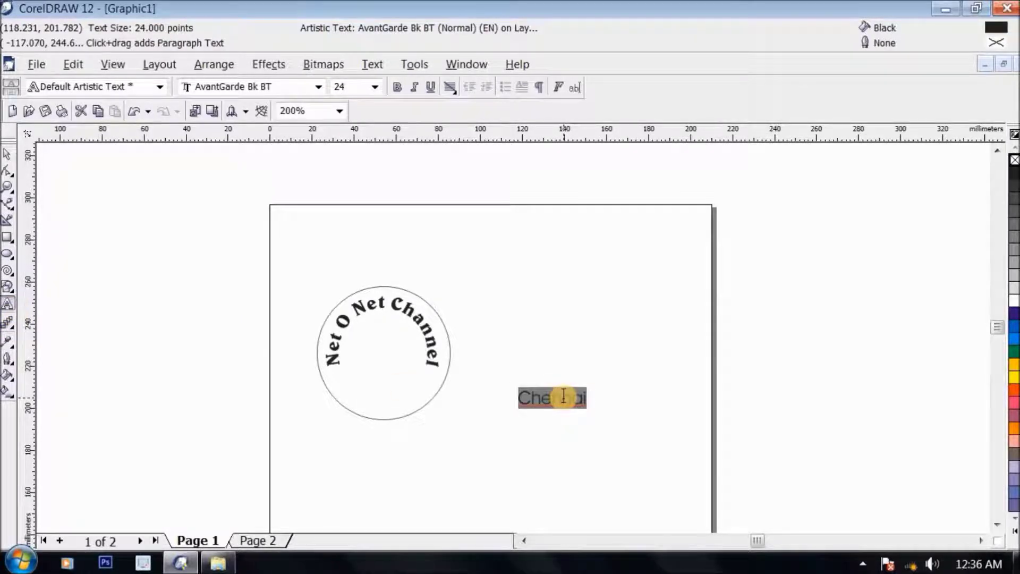
key(shift+F3)
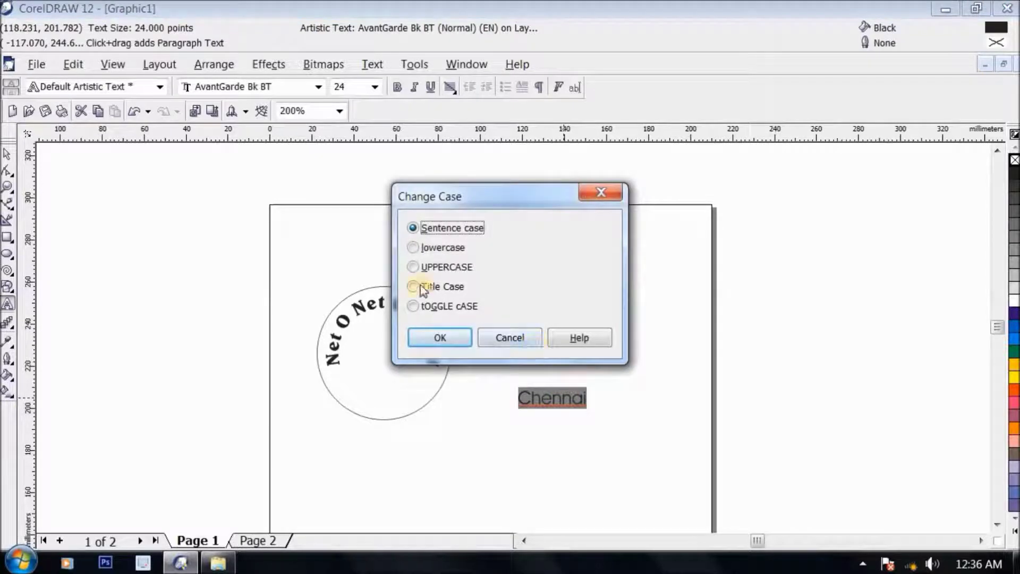
click(414, 267)
click(440, 340)
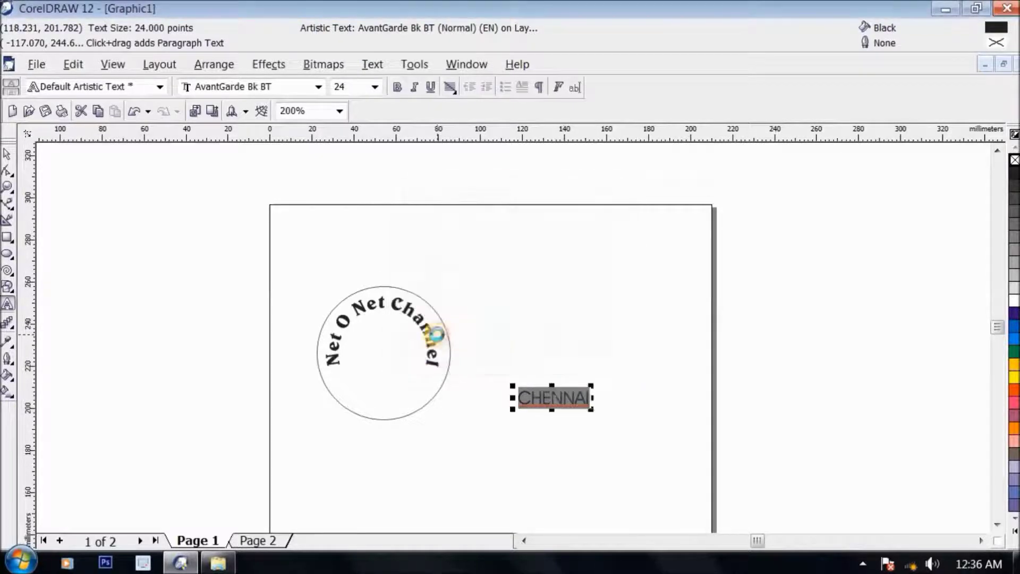
click(7, 155)
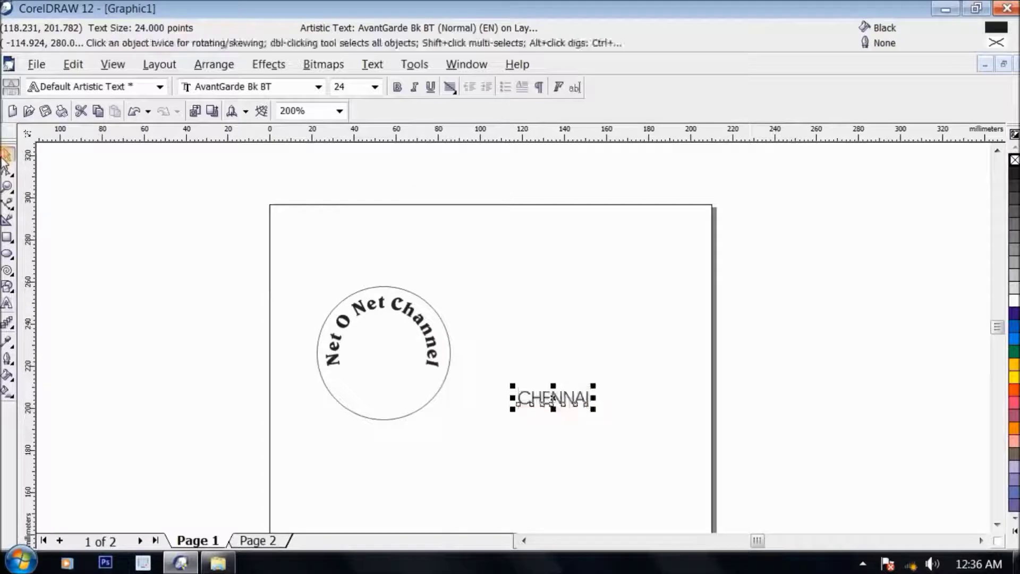
Format the "CHENNAI" text as Arial Bold at 18 pt
click(240, 87)
text(Arial)
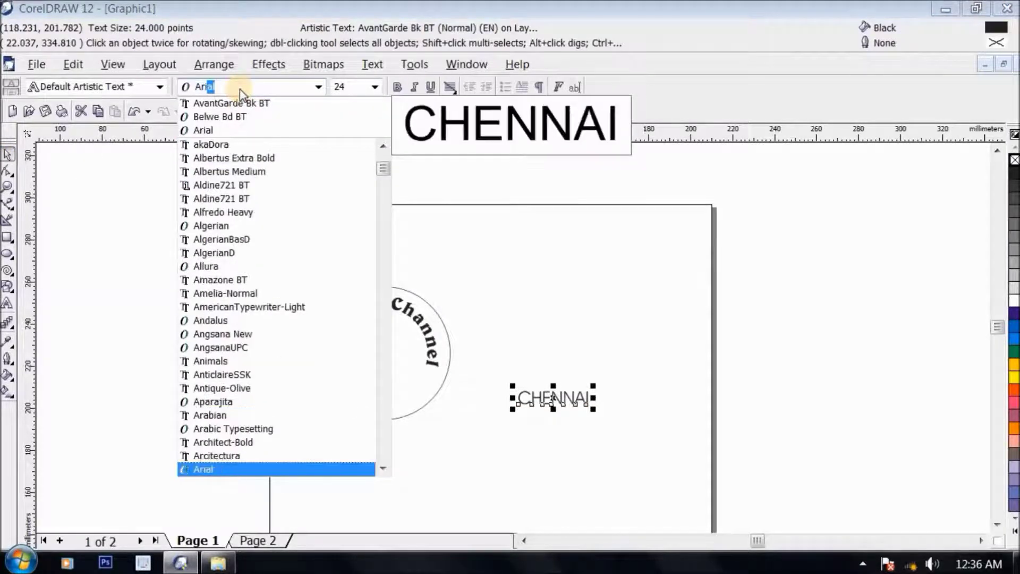
key(Return)
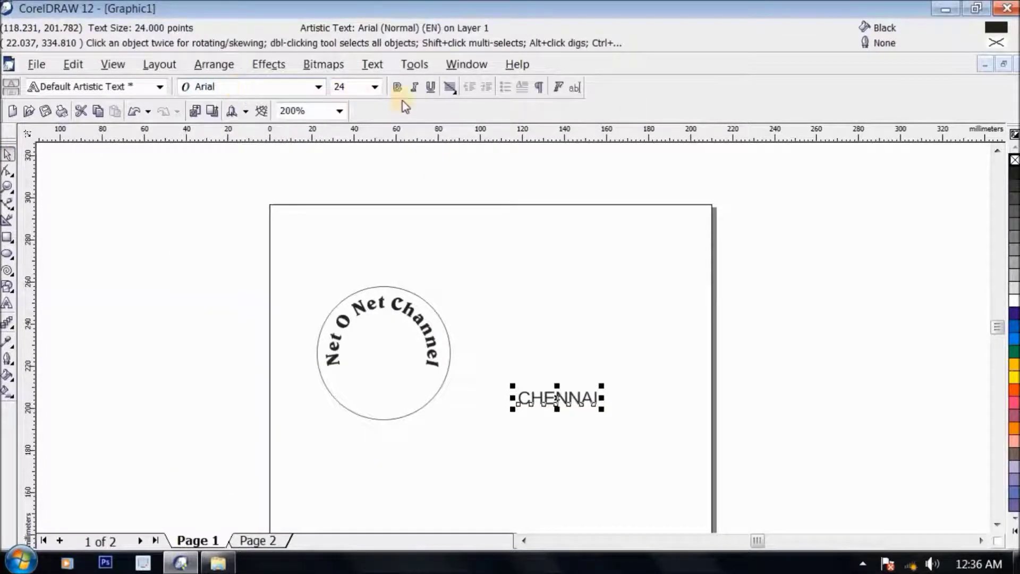
click(395, 88)
click(362, 91)
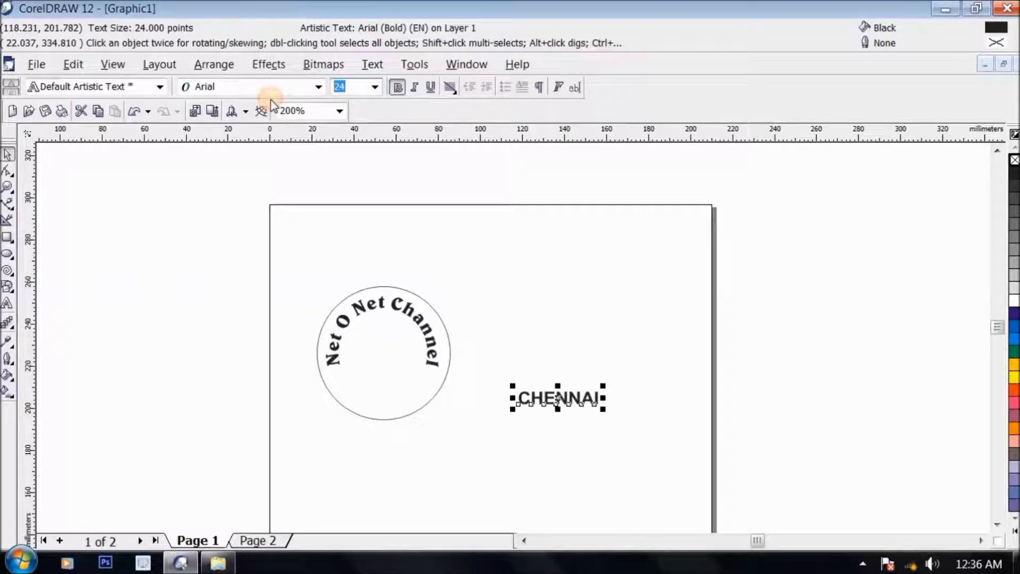
text(18)
key(Return)
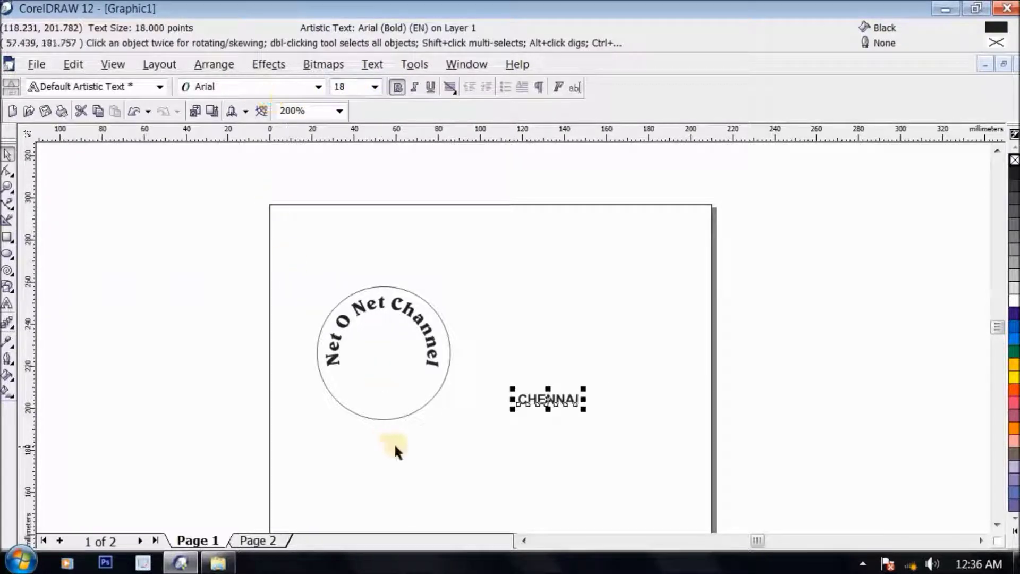
Break the curved "Net O Net Channel" text apart from its circle and select the circle alone
click(389, 415)
click(386, 298)
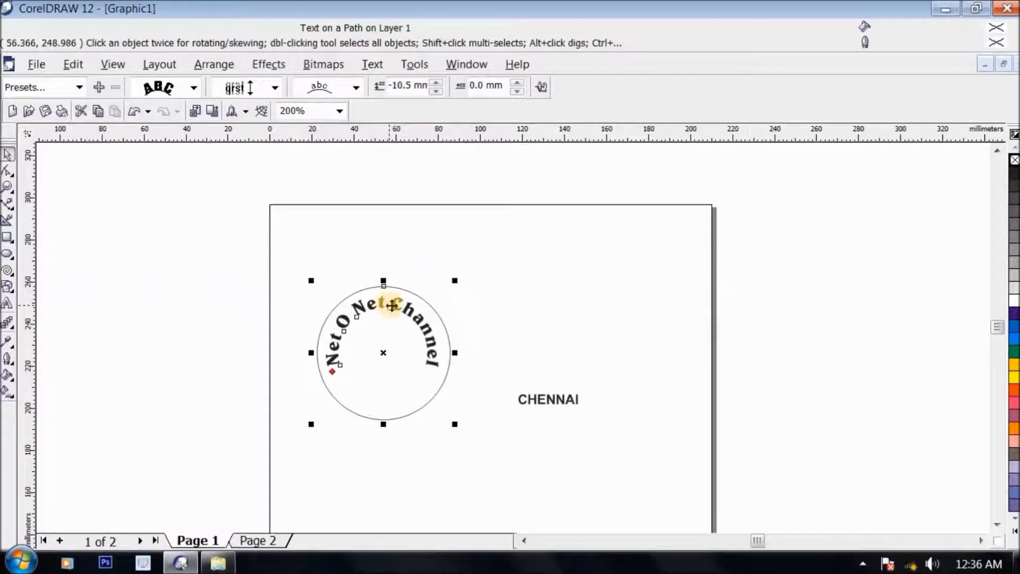
drag(380, 300, 348, 286)
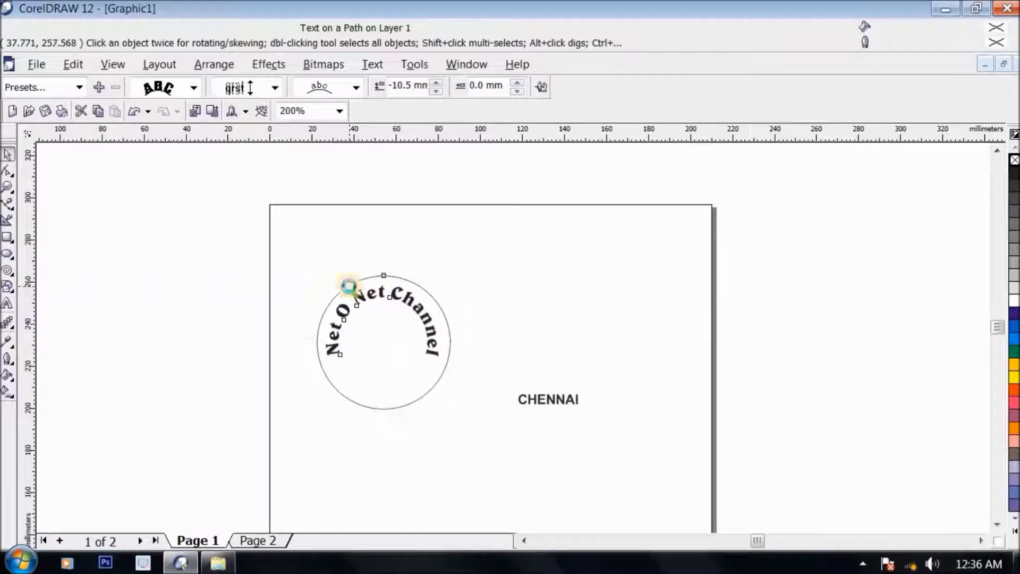
click(222, 70)
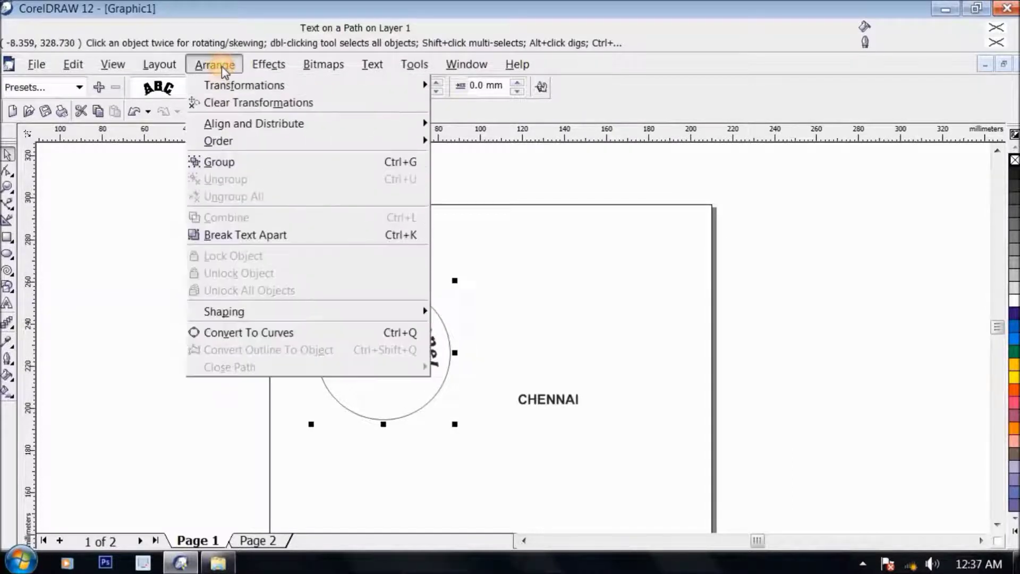
click(260, 240)
click(415, 288)
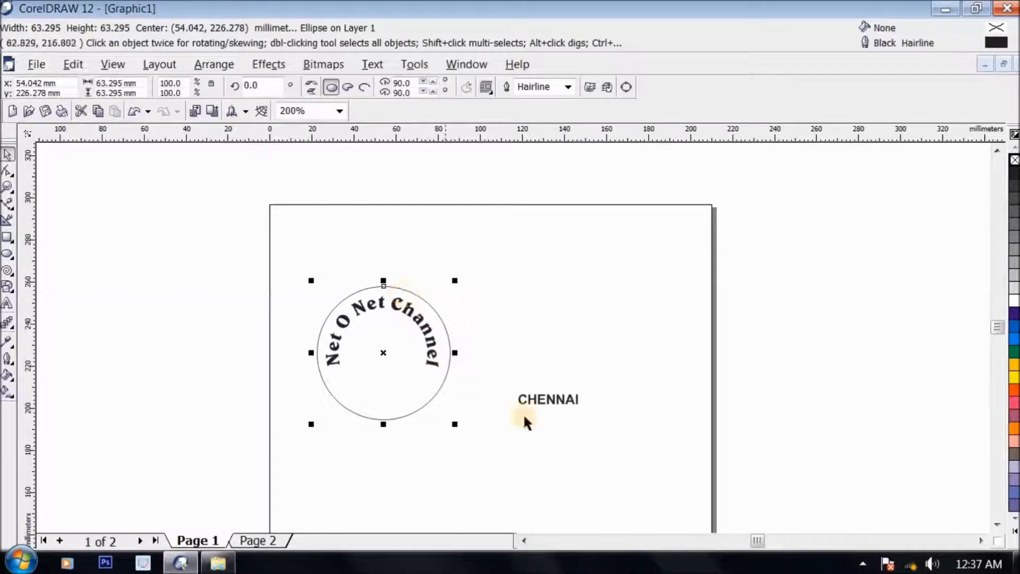
Fit the "CHENNAI" text to the path of the same circle
click(561, 405)
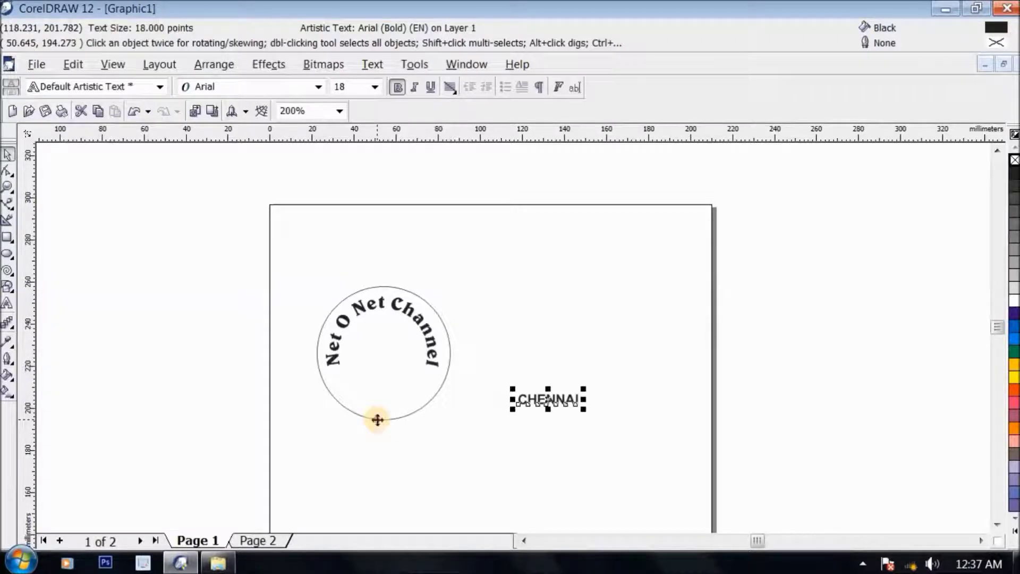
shift+click(376, 419)
click(383, 66)
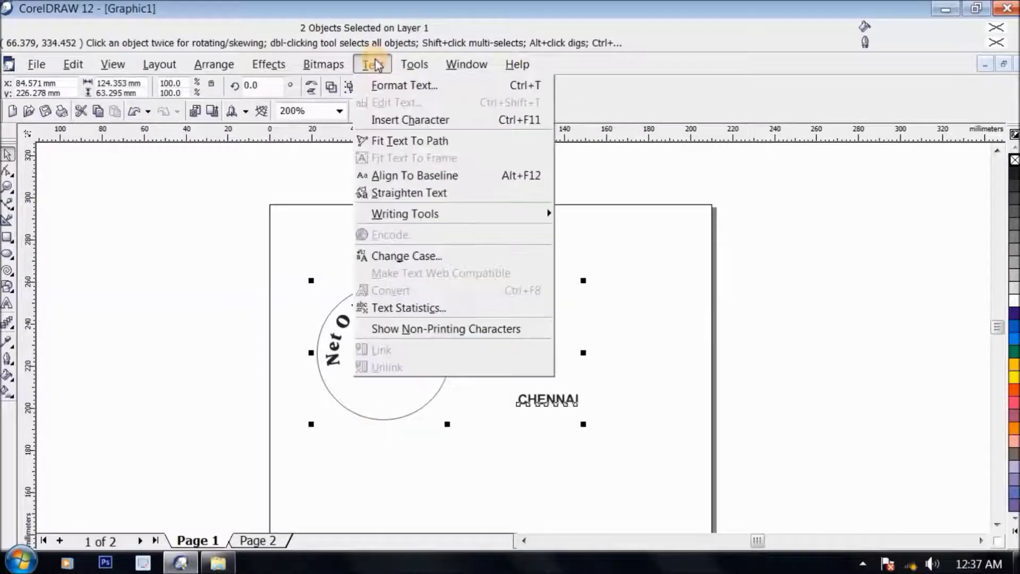
click(405, 141)
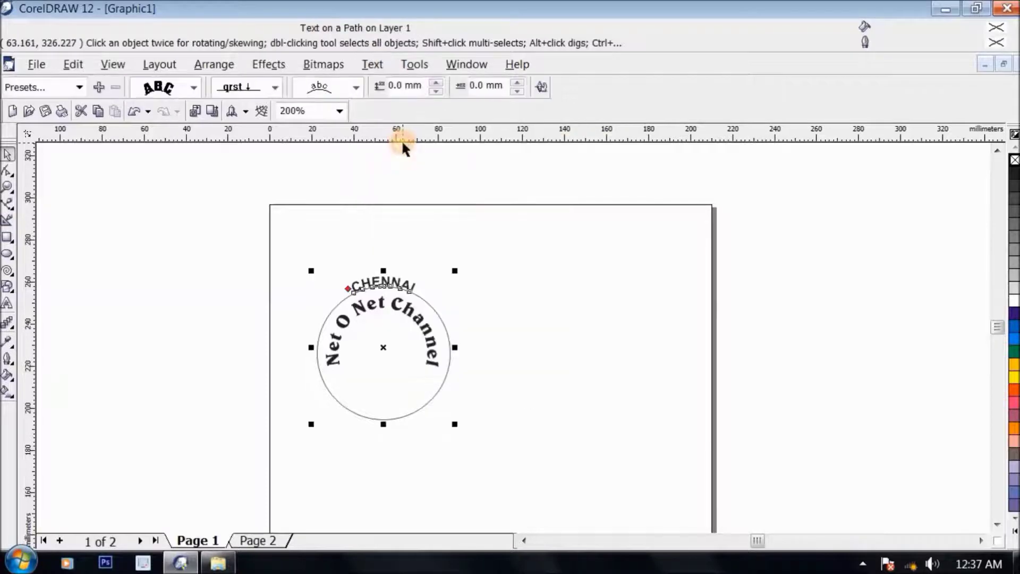
Place "CHENNAI" at the bottom of the circle and flip it to the other side of the path so it reads upright
click(352, 89)
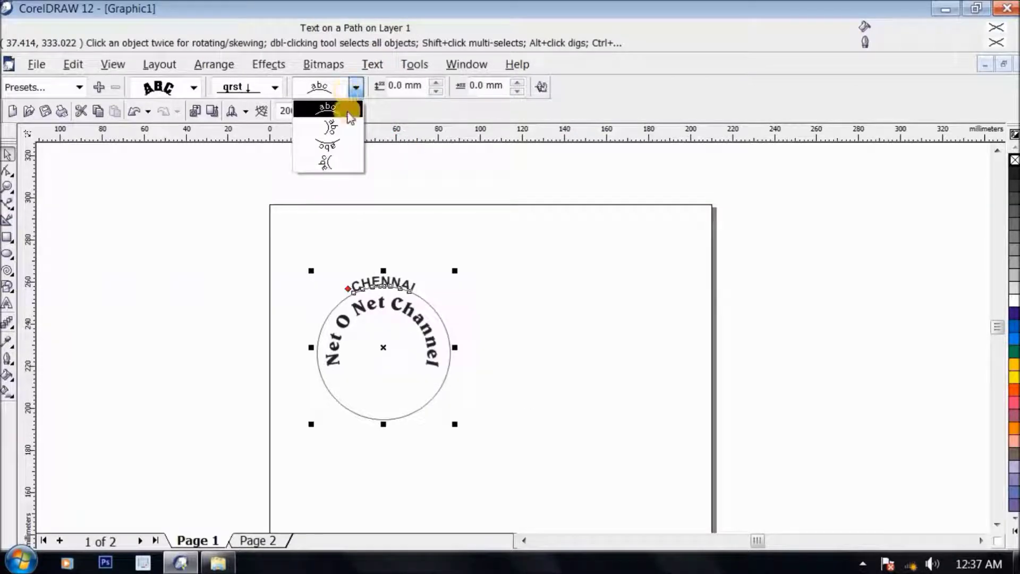
click(332, 144)
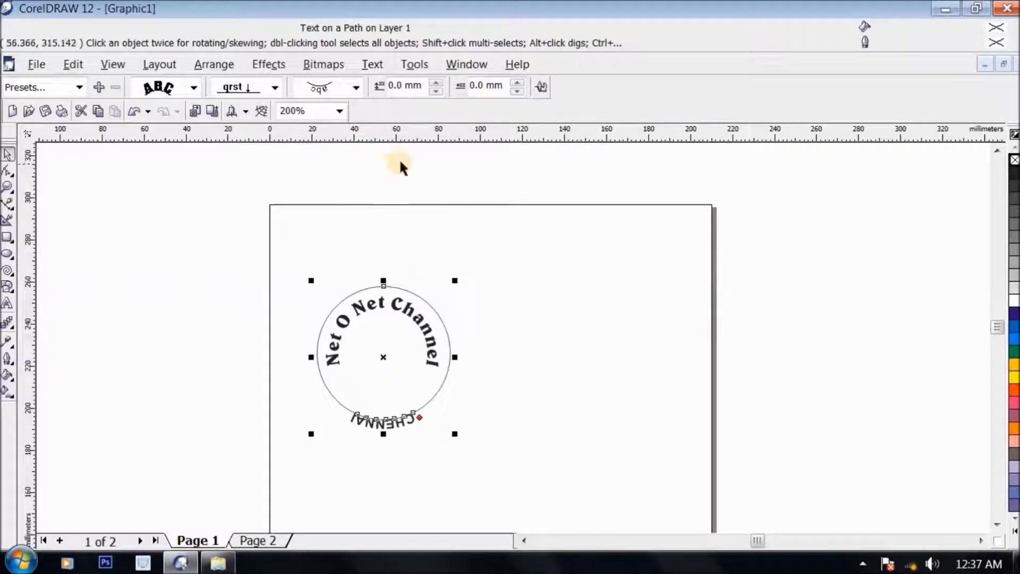
click(542, 88)
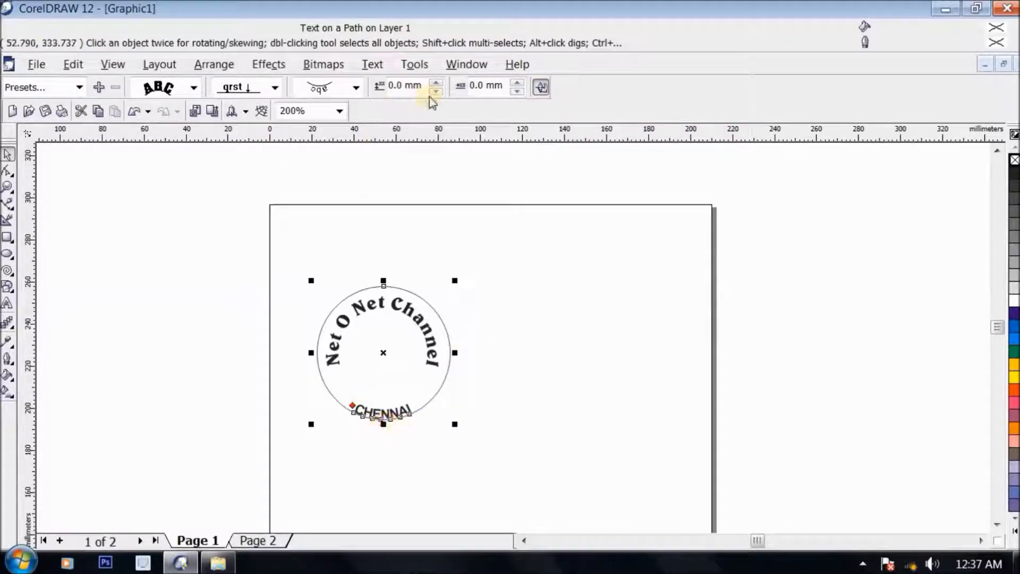
Increase the "CHENNAI" text's distance from the path to about 3.5 mm, moving it inward from the circle's edge, and deselect it
click(436, 84)
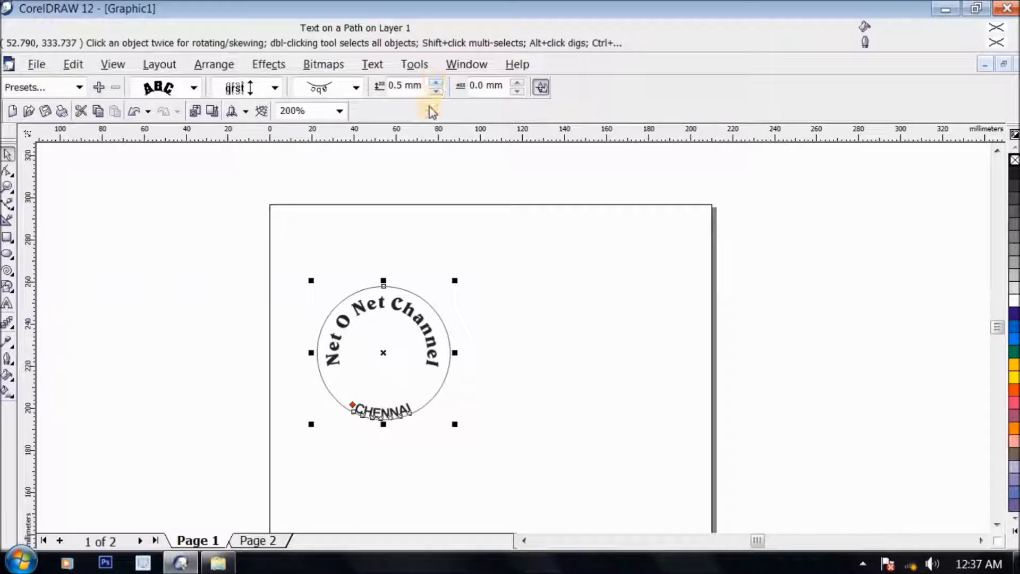
click(436, 84)
click(436, 84)
click(436, 84)
click(436, 84)
click(436, 85)
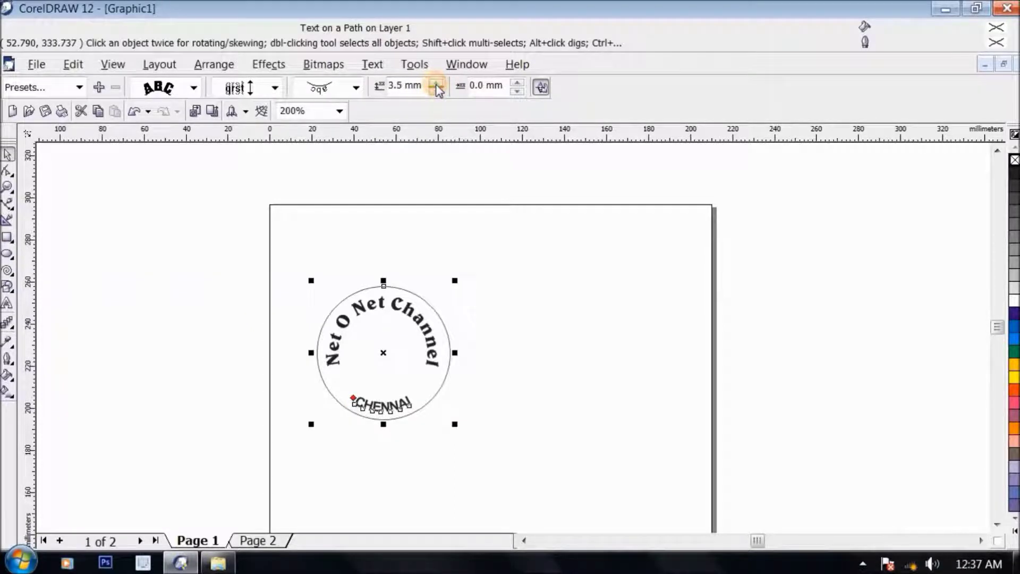
click(435, 84)
click(464, 429)
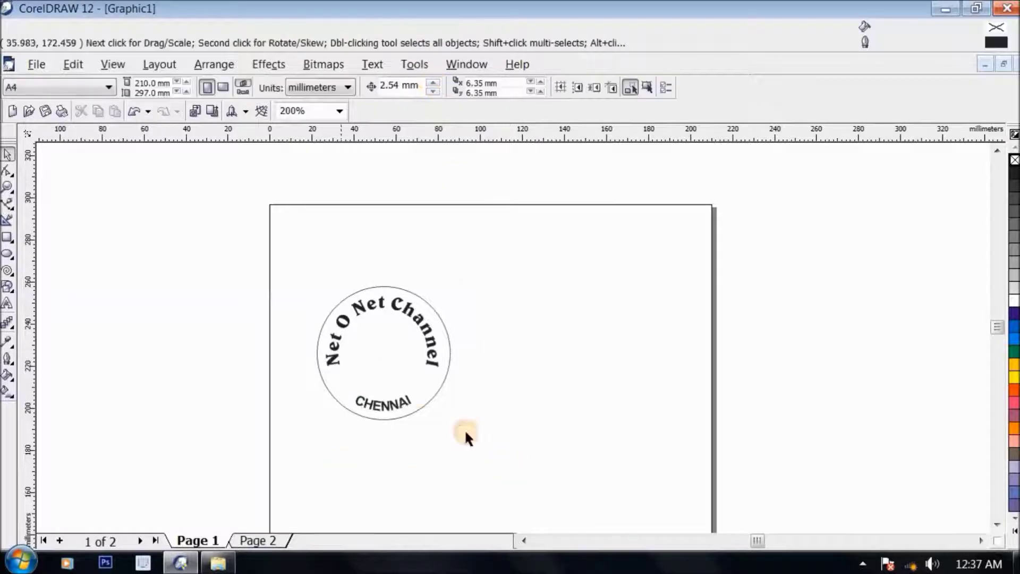
Widen the letter spacing of the curved "CHENNAI" text slightly with the Shape tool and deselect it
click(8, 171)
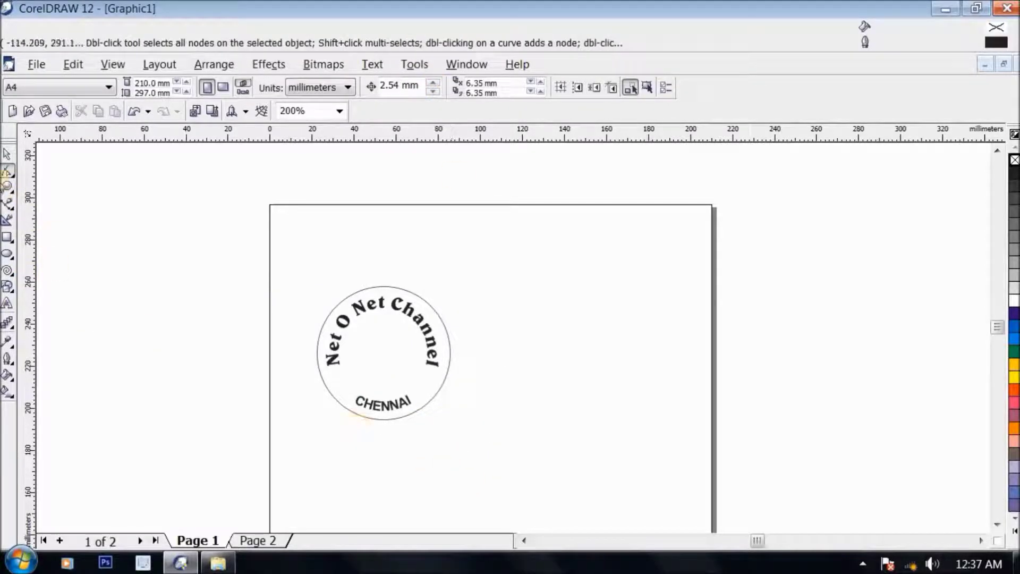
click(386, 414)
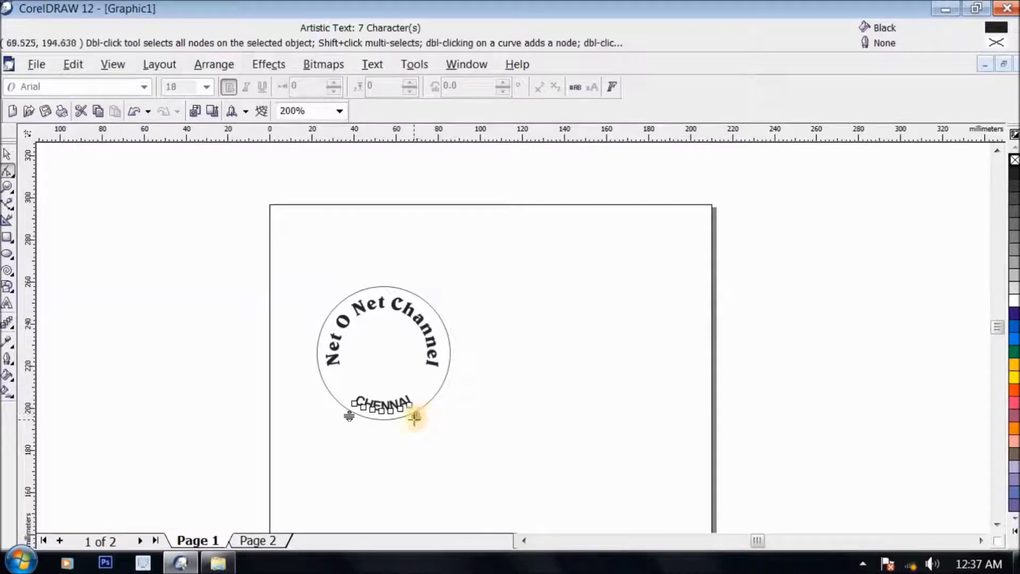
drag(416, 419, 425, 416)
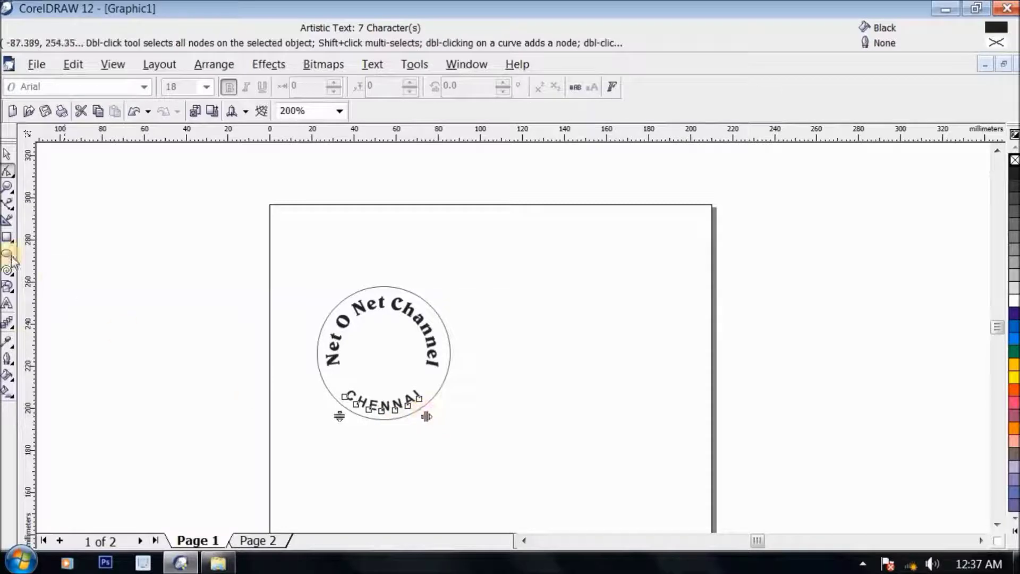
click(7, 154)
click(145, 353)
Break the curved "CHENNAI" text apart from its path and select only the circle
click(388, 405)
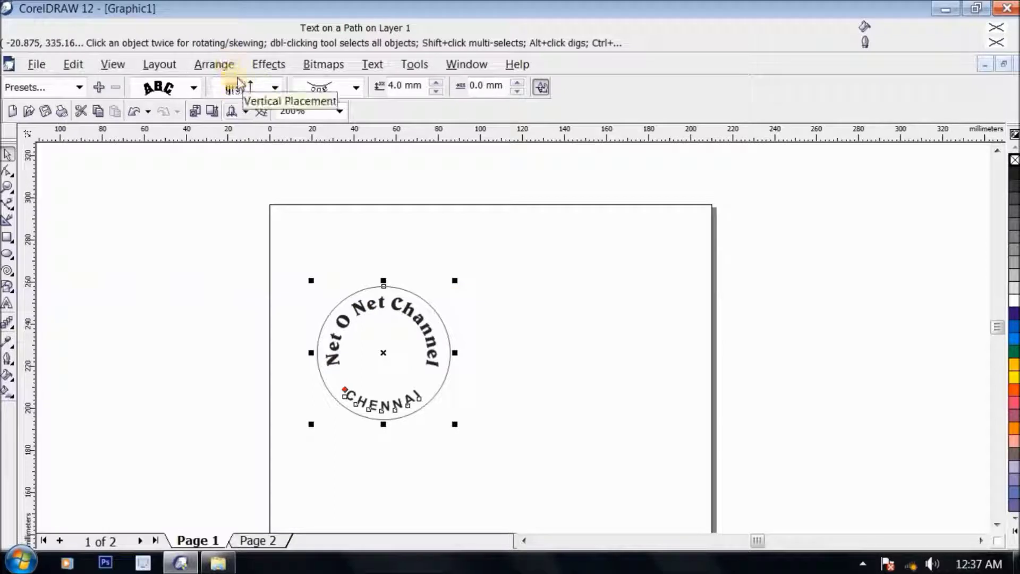
click(226, 70)
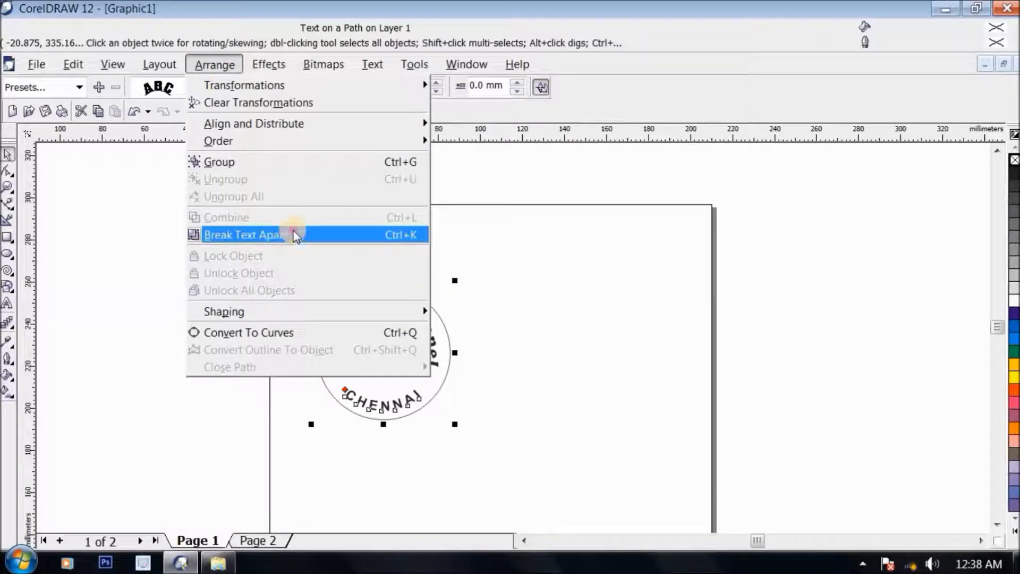
click(295, 236)
click(505, 298)
click(424, 301)
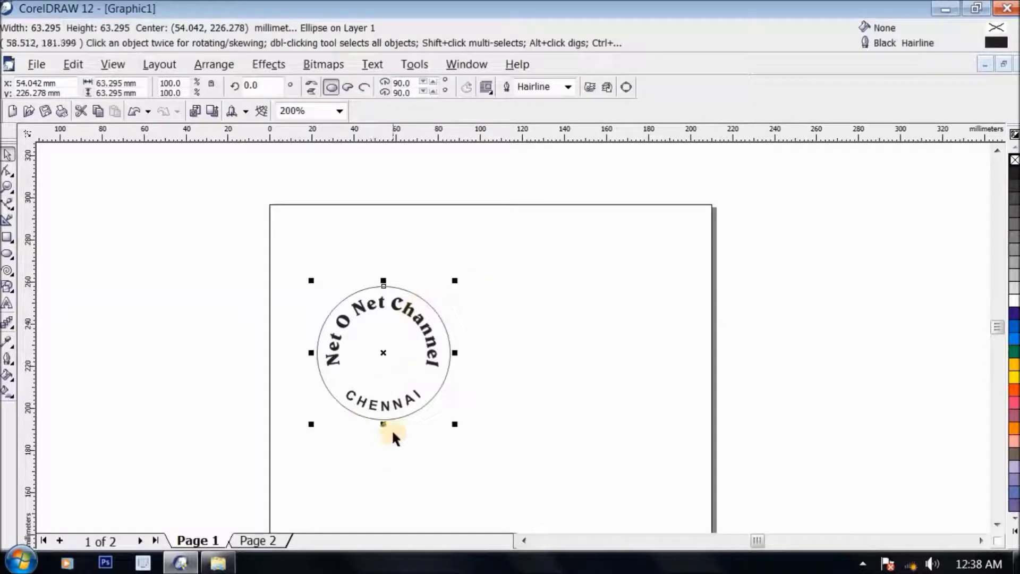
click(397, 405)
click(444, 319)
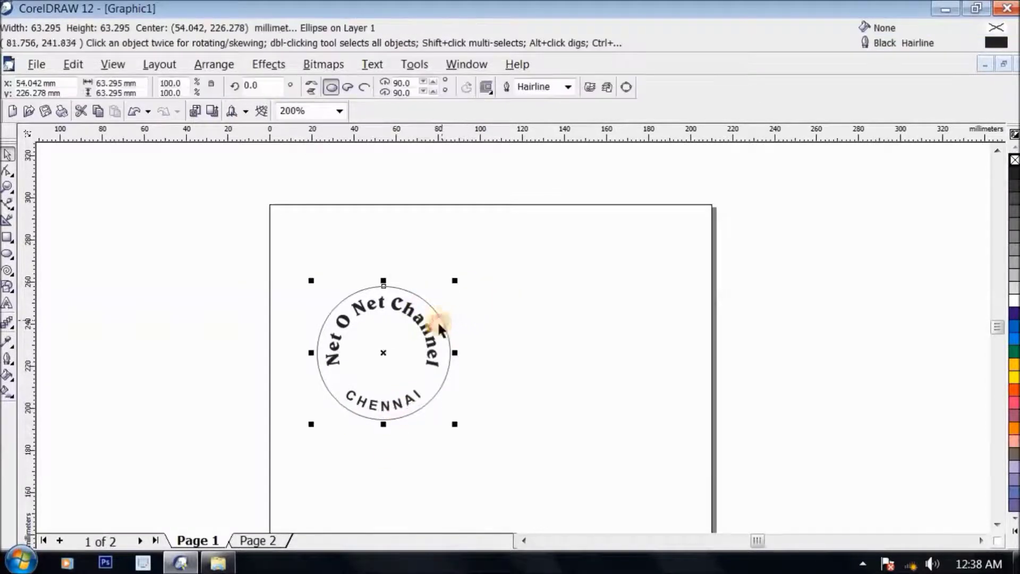
Set the circle's outline width to 2 points
key(z)
drag(216, 245, 685, 489)
key(space)
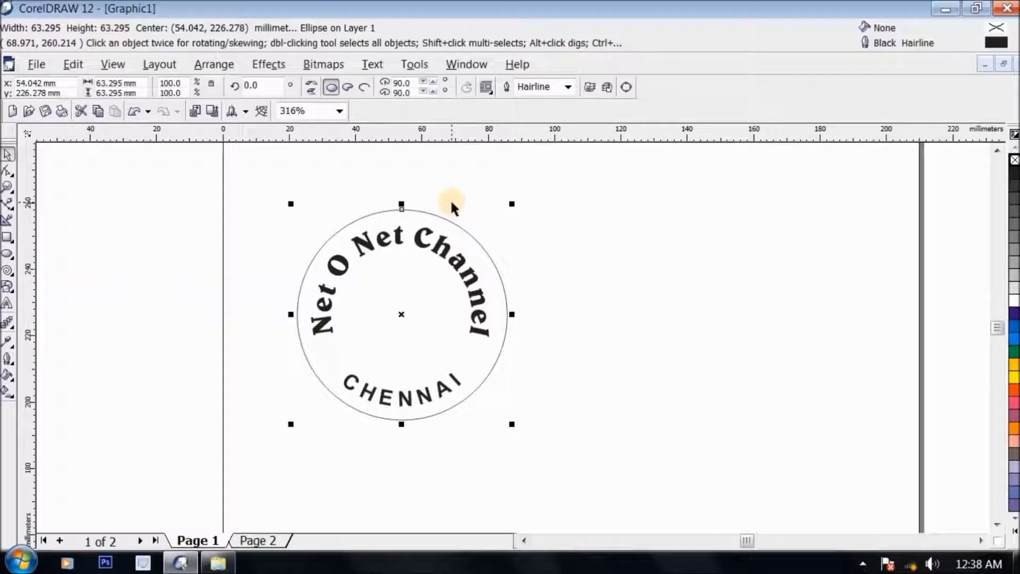
key(F12)
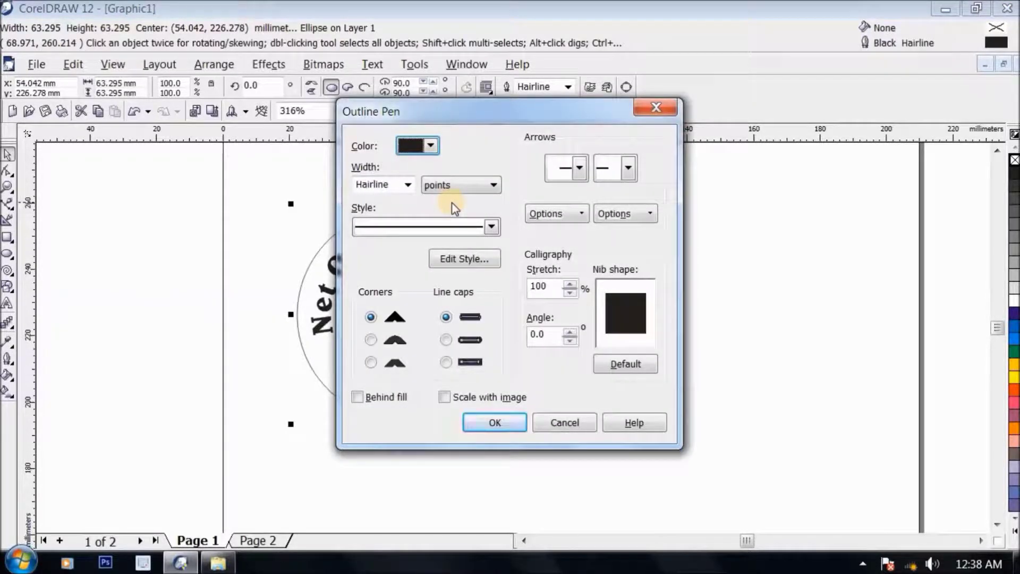
key(Tab)
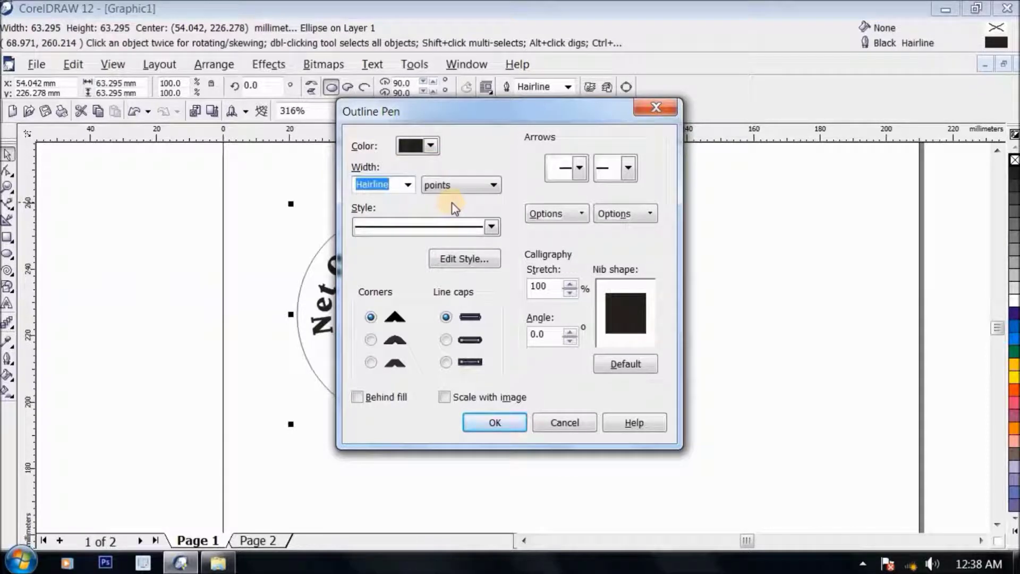
text(2)
key(Return)
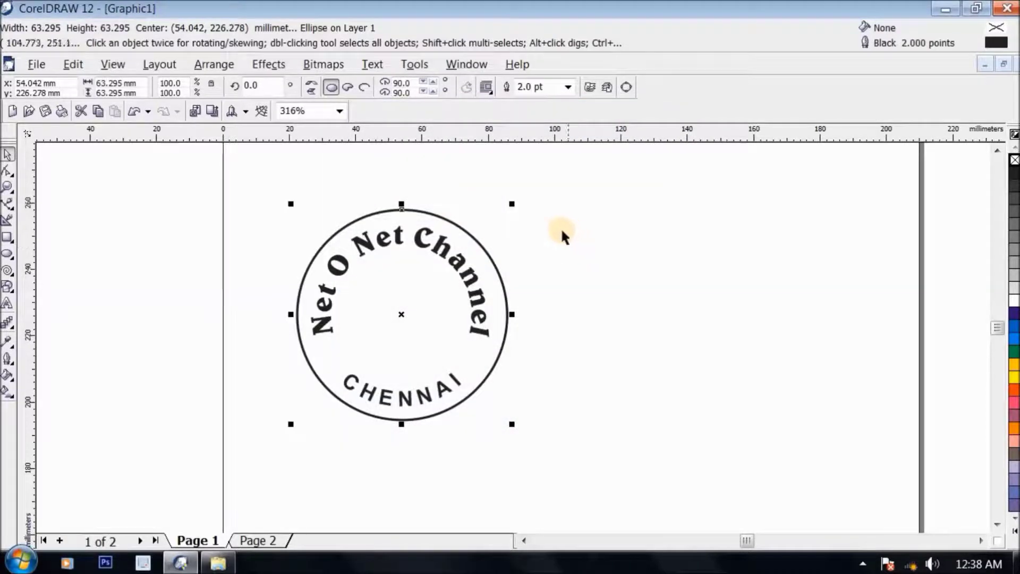
Shrink the outer circle to about 60.6 mm across and add a concentric copy about 37.5 mm across inside the text ring
drag(508, 202, 511, 208)
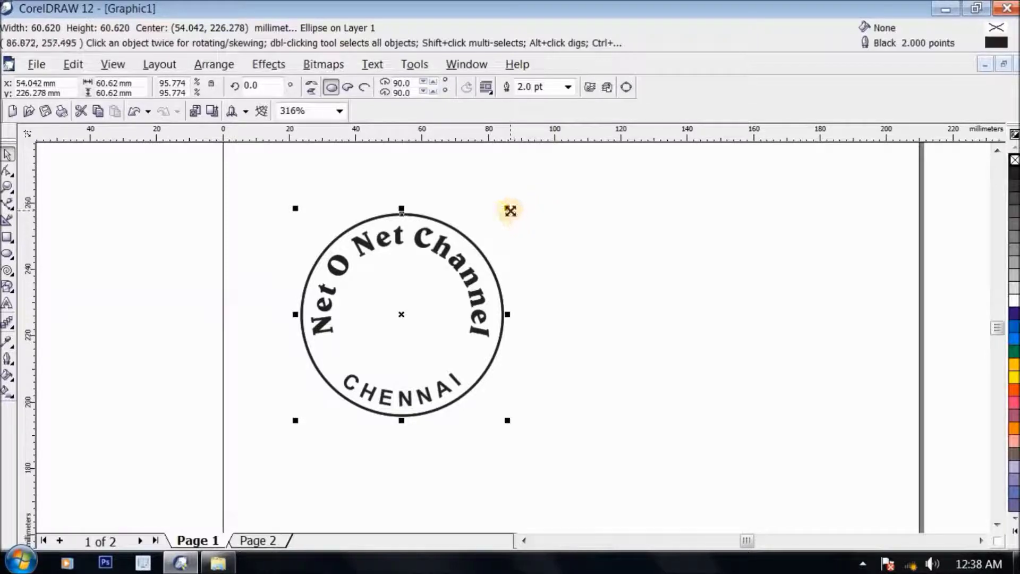
drag(510, 212, 499, 243)
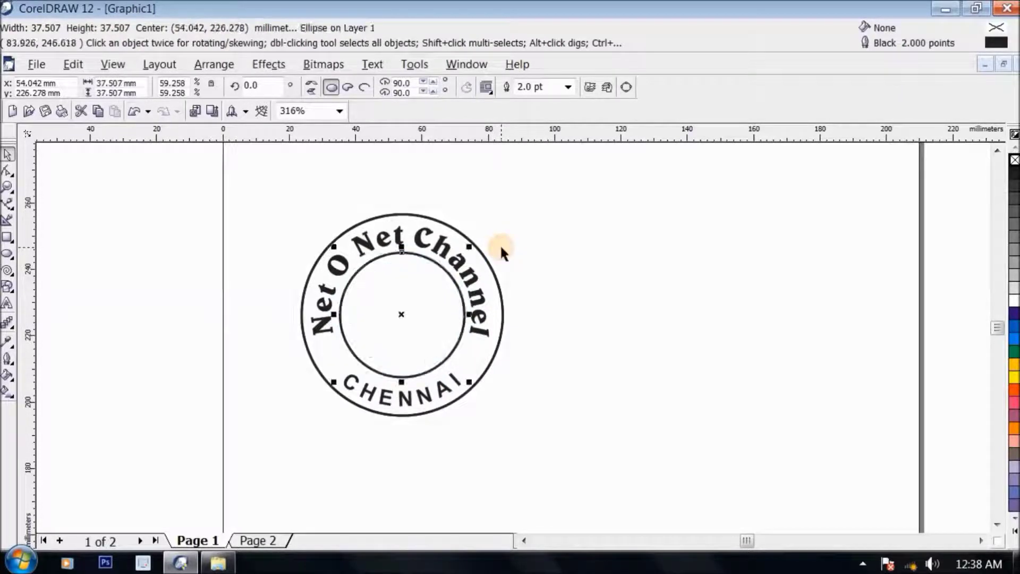
click(526, 226)
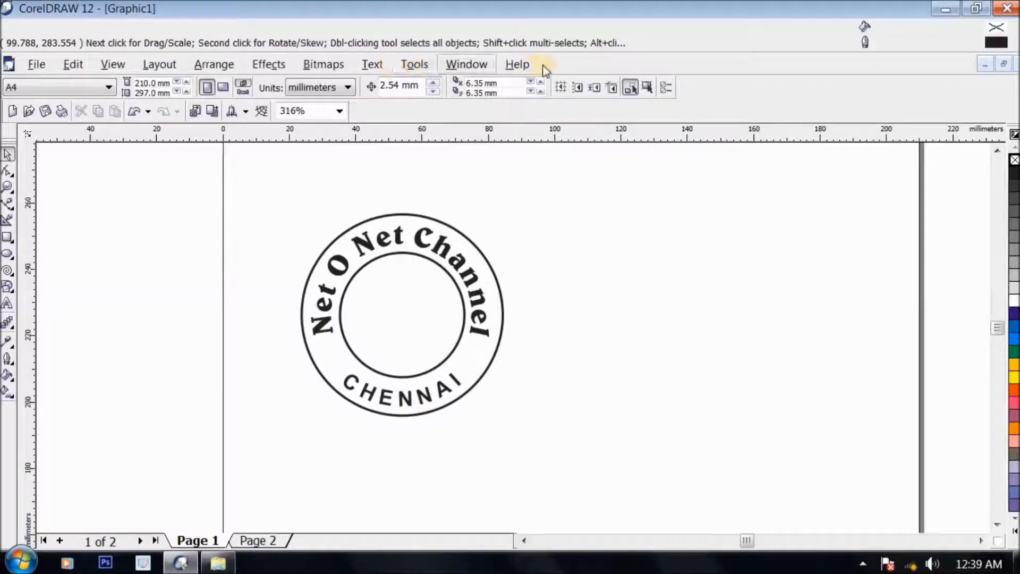
Open the Insert Character symbols and set them to the Wingdings font with the All Characters code page
click(375, 65)
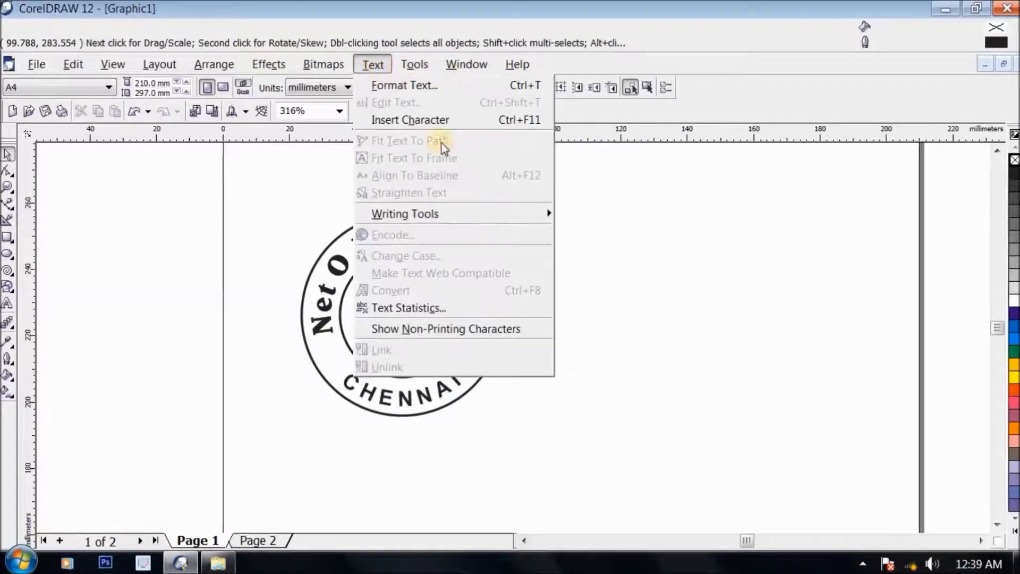
click(414, 120)
click(994, 158)
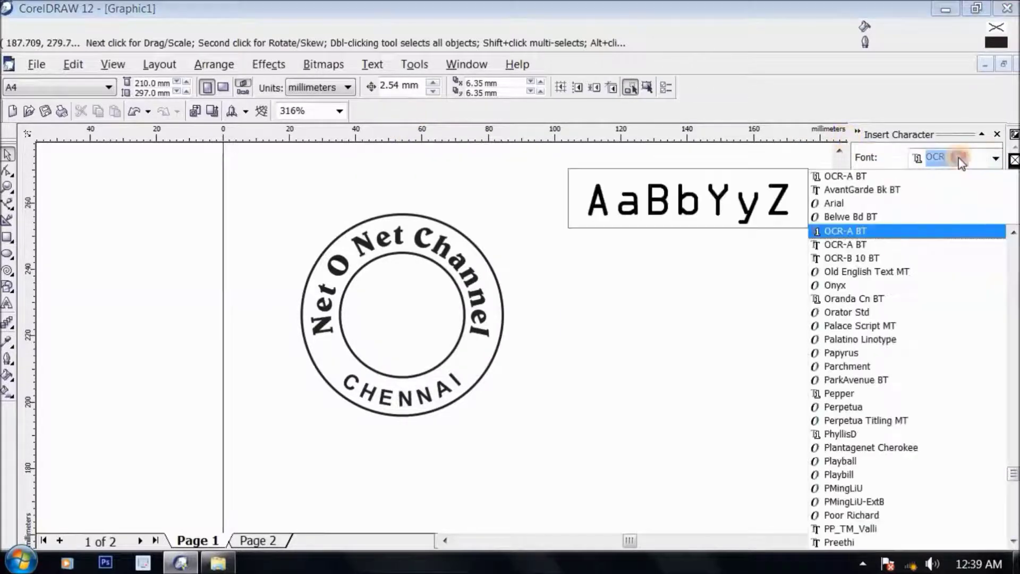
scroll(958, 157, up, 15)
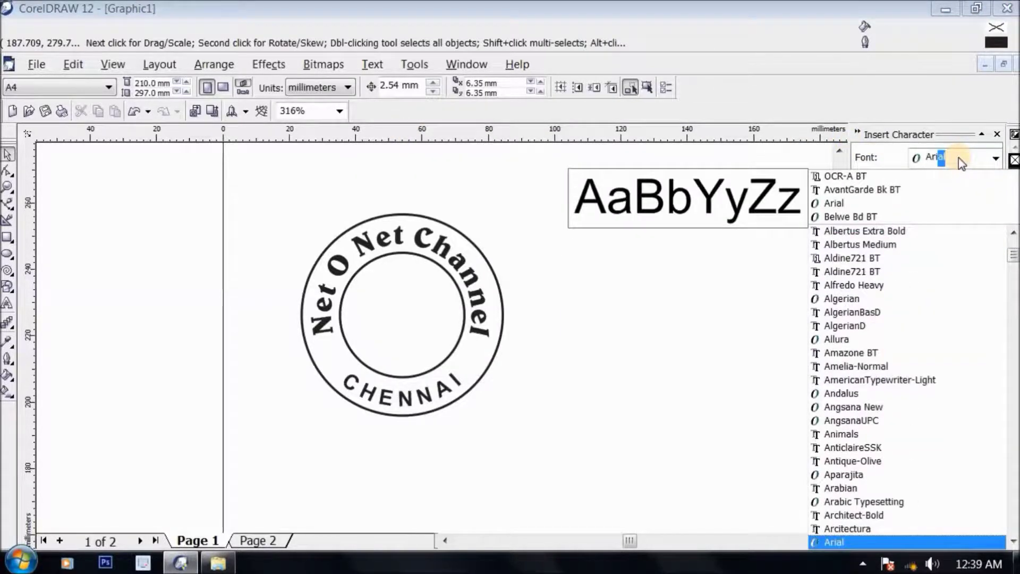
text(Wingdings)
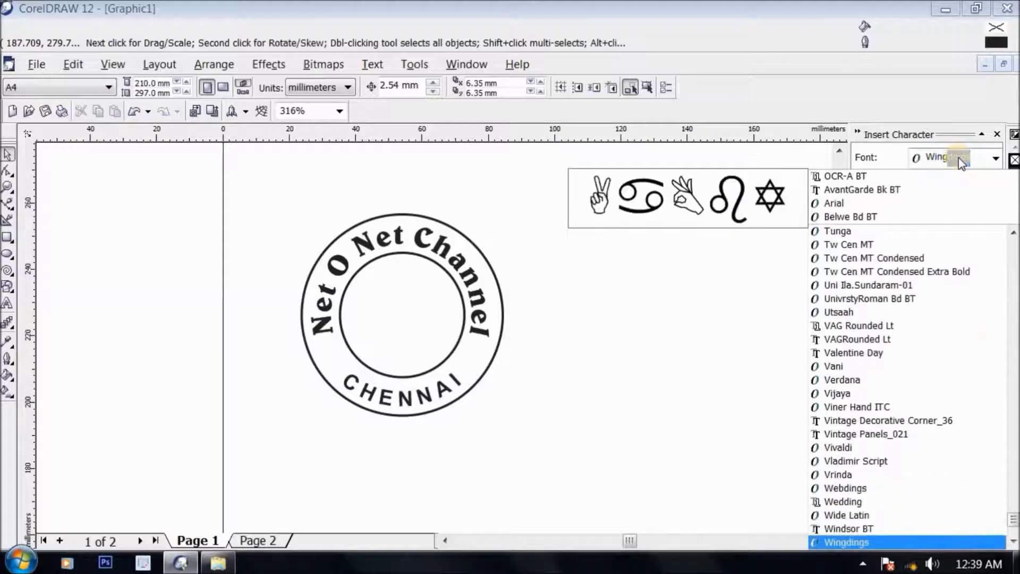
key(Return)
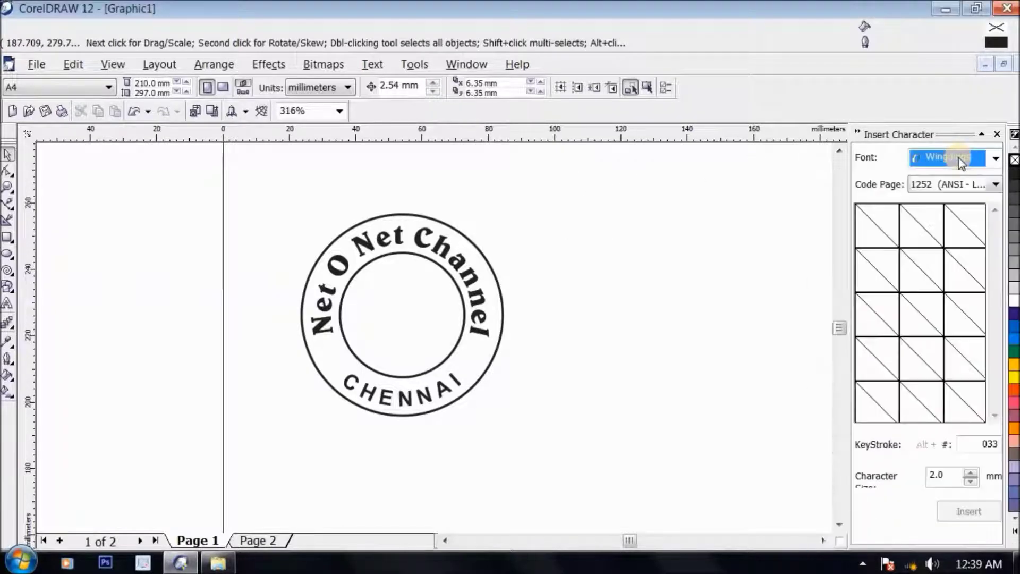
click(941, 185)
key(End)
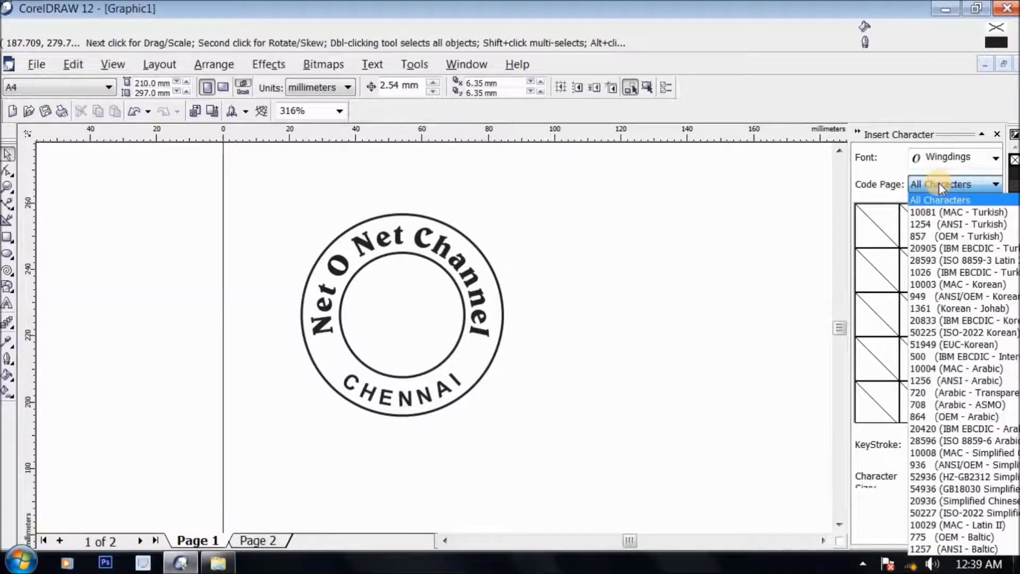
key(Return)
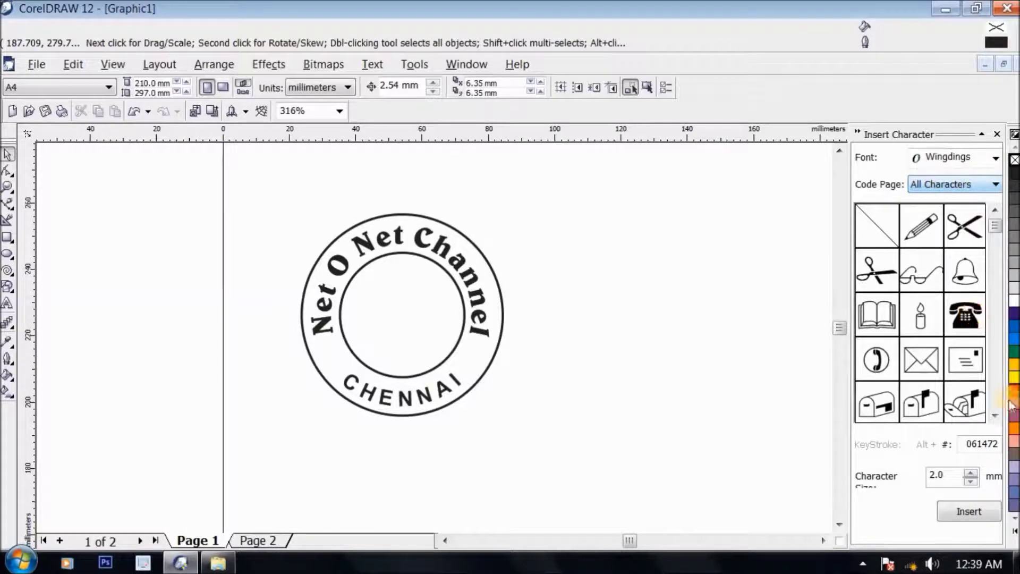
Place the solid six-pointed Wingdings star beside the seal, with a blue fill (C100 M30 Y0 K0) and no outline
click(995, 416)
drag(995, 416, 996, 420)
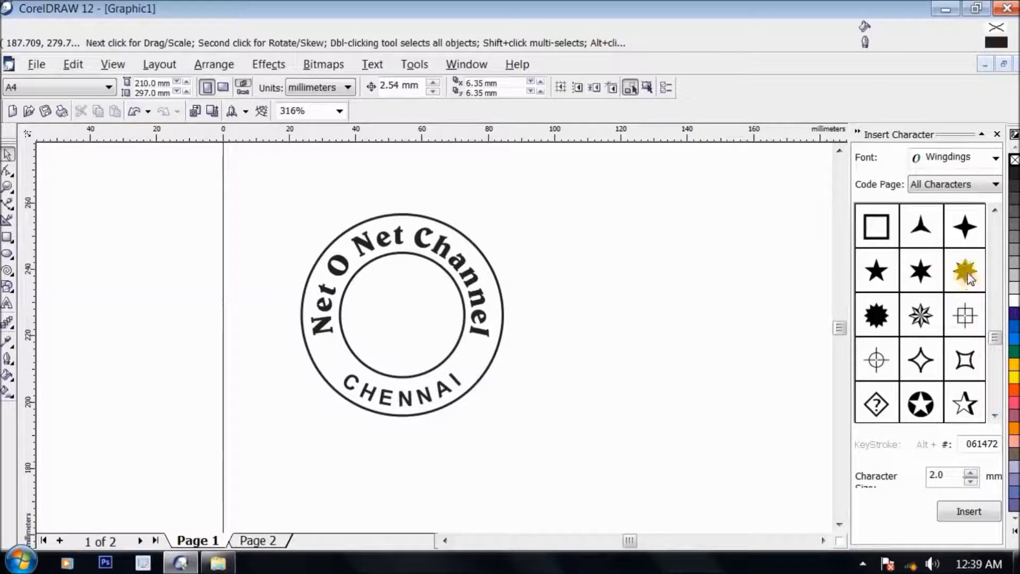
drag(922, 269, 605, 353)
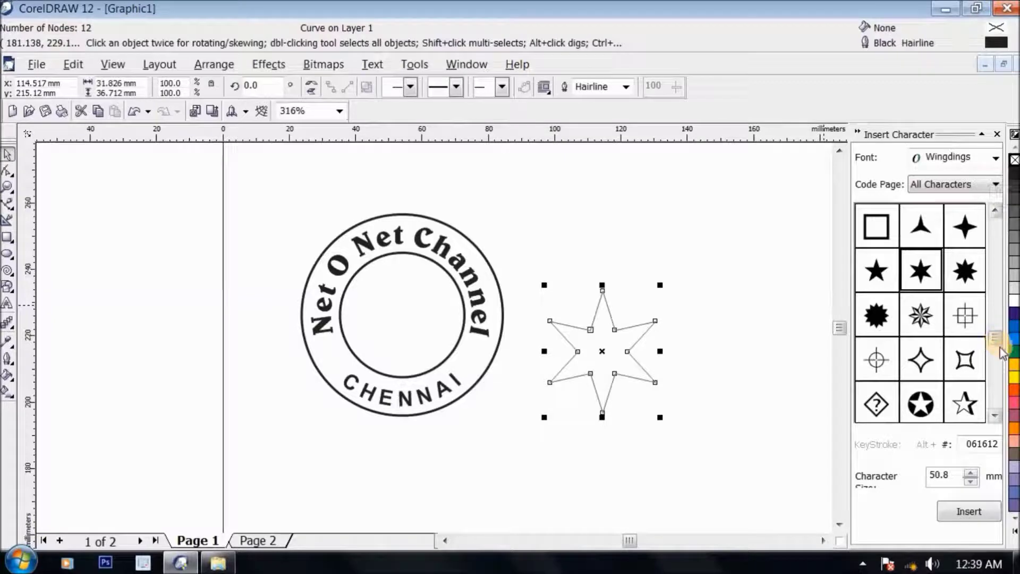
click(1013, 325)
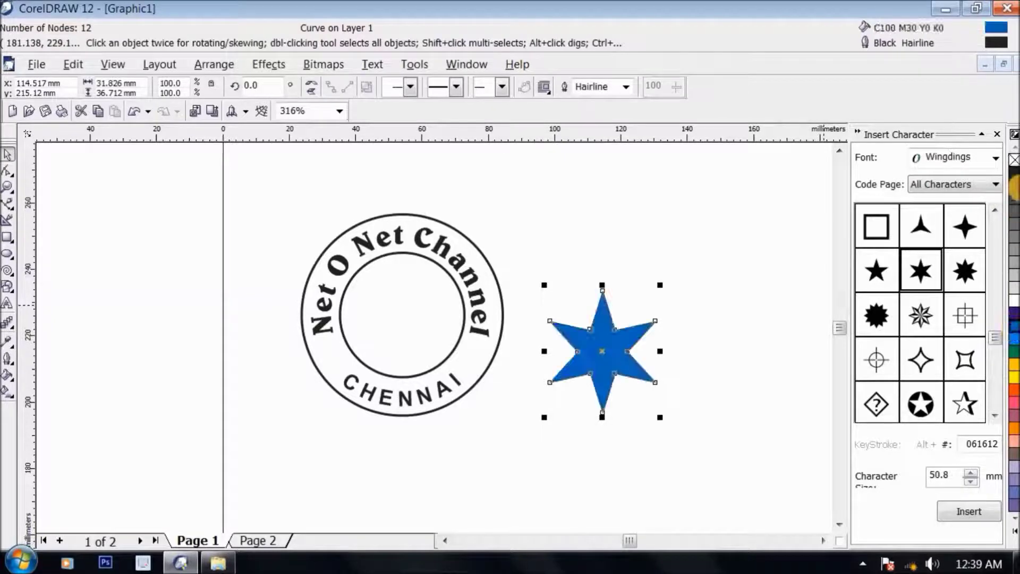
right_click(1013, 159)
Scale the star to about 4.9 × 5.6 mm and position it in the ring between "Net" and the "C" of "CHENNAI", closing the character list
drag(660, 285, 344, 340)
key(shift+F2)
scroll(439, 314, down, 1)
scroll(524, 307, down, 1)
drag(518, 276, 473, 336)
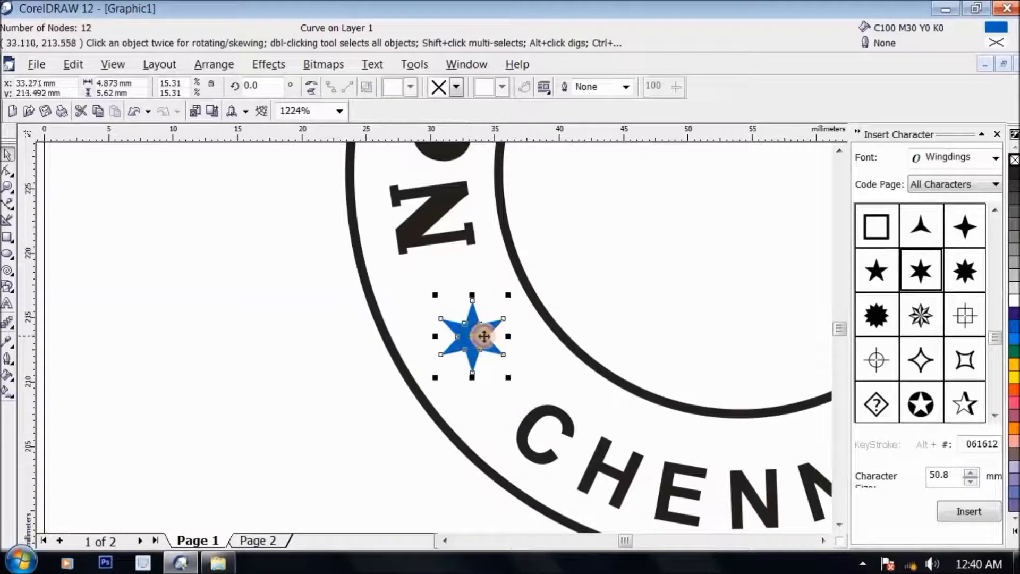
scroll(498, 329, down, 1)
scroll(467, 364, down, 1)
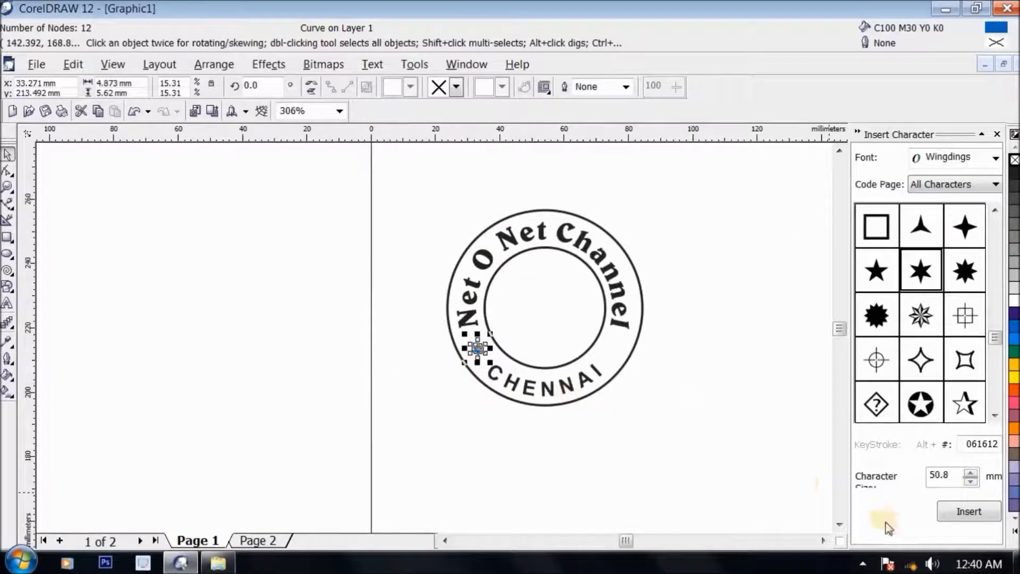
click(996, 134)
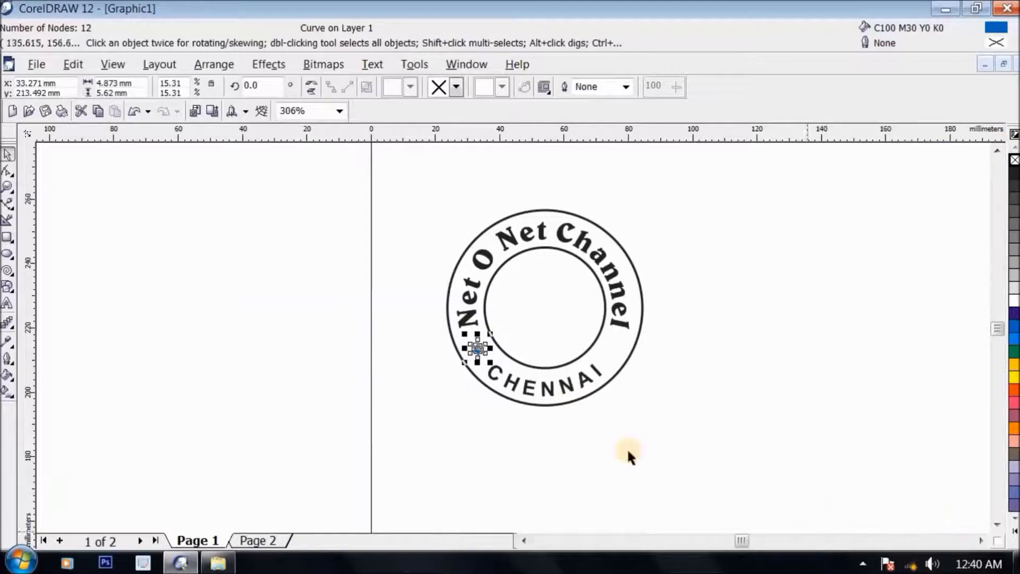
drag(481, 350, 618, 364)
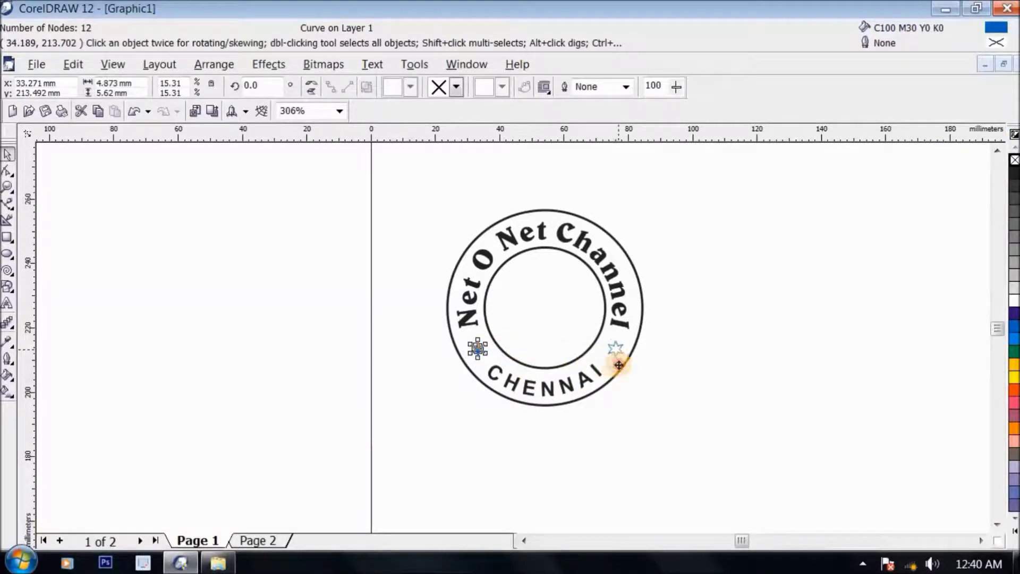
key(Escape)
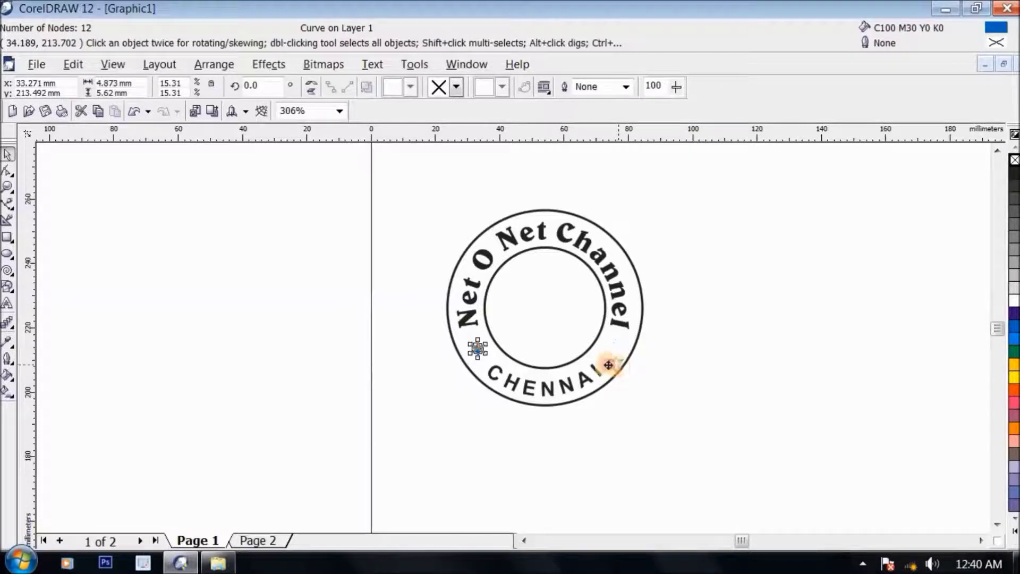
drag(542, 335, 614, 362)
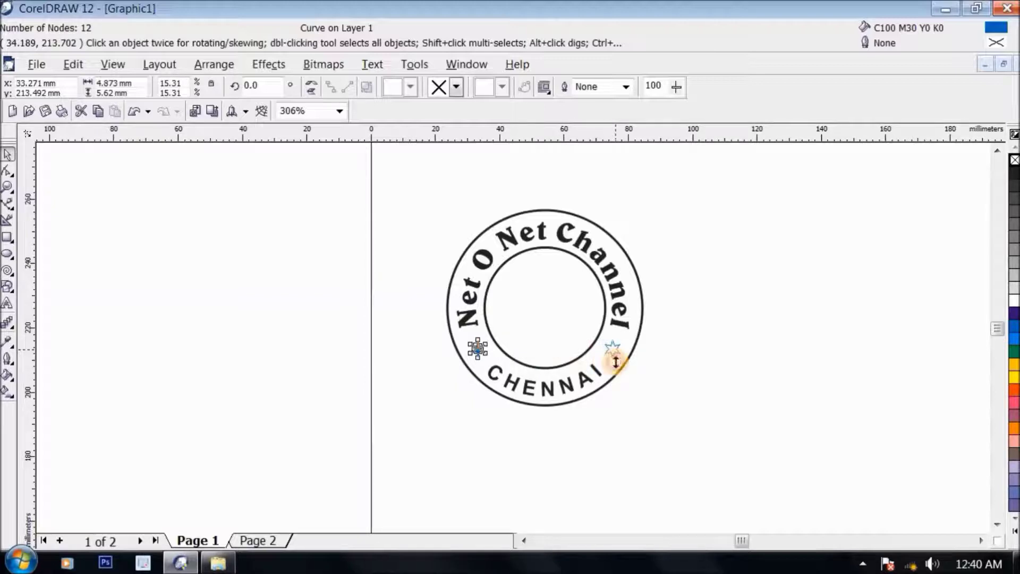
drag(615, 362, 616, 362)
key(ctrl+z)
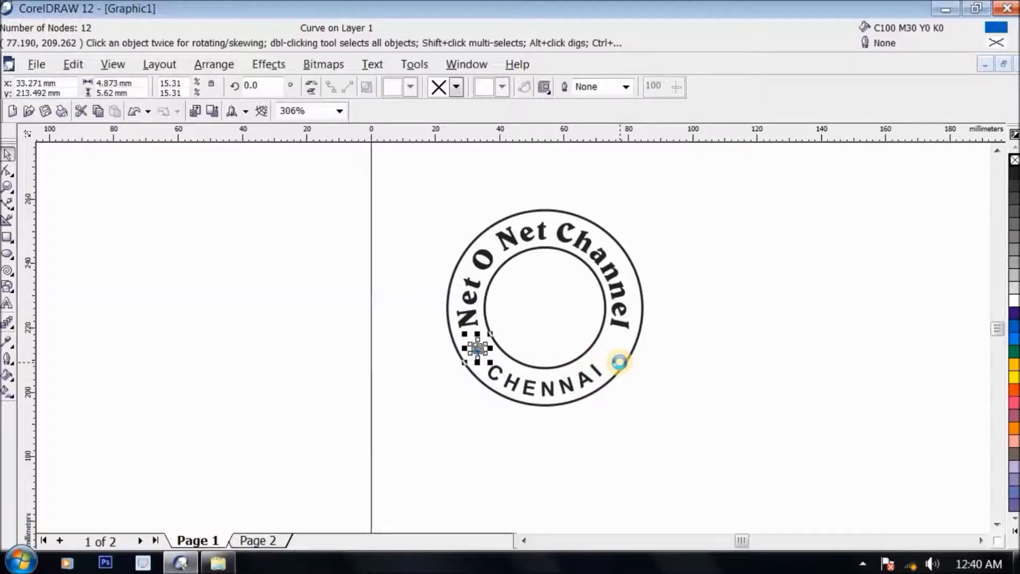
Copy the star horizontally across the ring to the gap between "Channel" and the end of "CHENNAI", and deselect it
drag(477, 348, 614, 365)
click(719, 371)
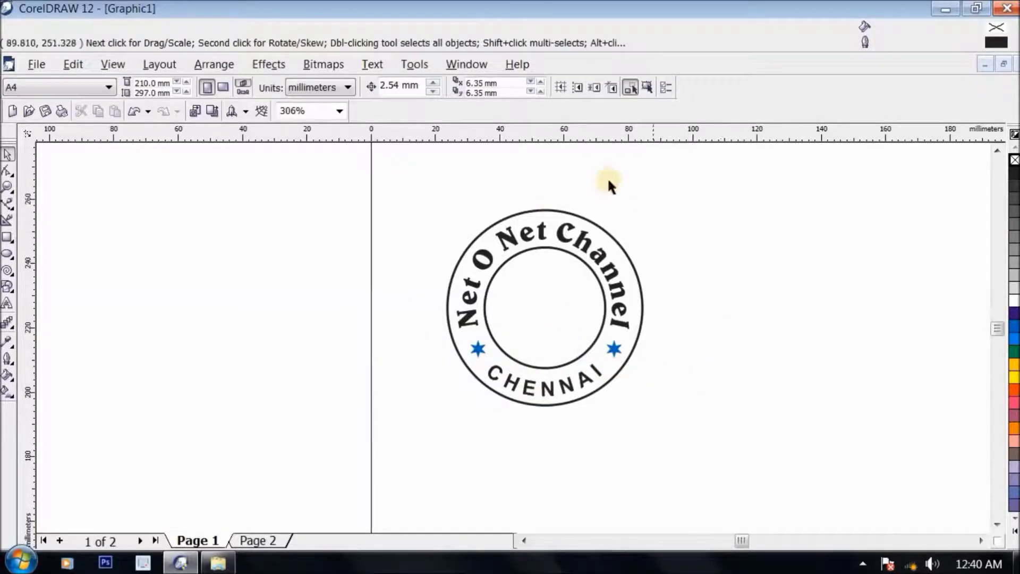
Switch to Page 2 of the document, which holds the portrait photo
scroll(607, 177, down, 1)
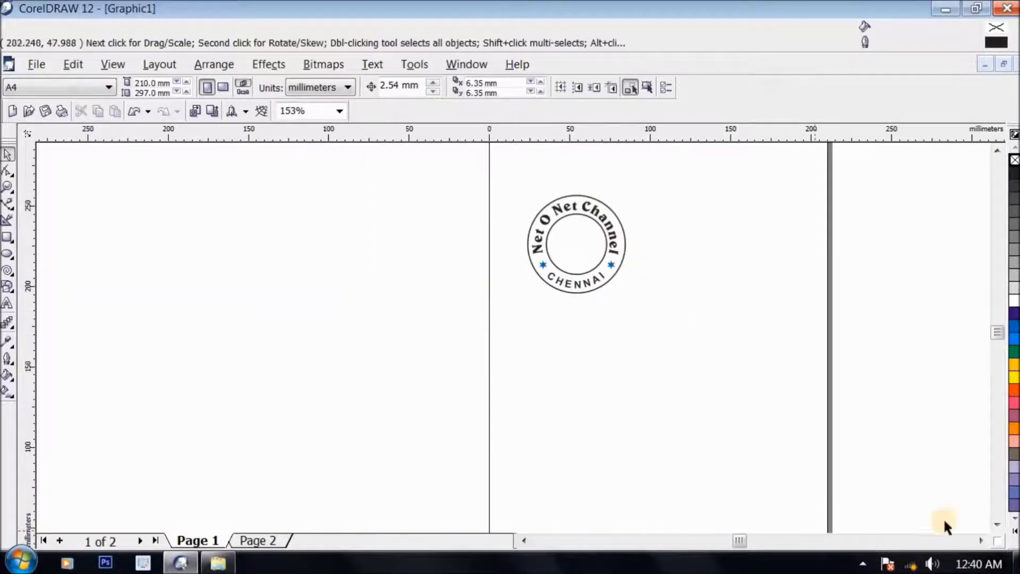
click(981, 539)
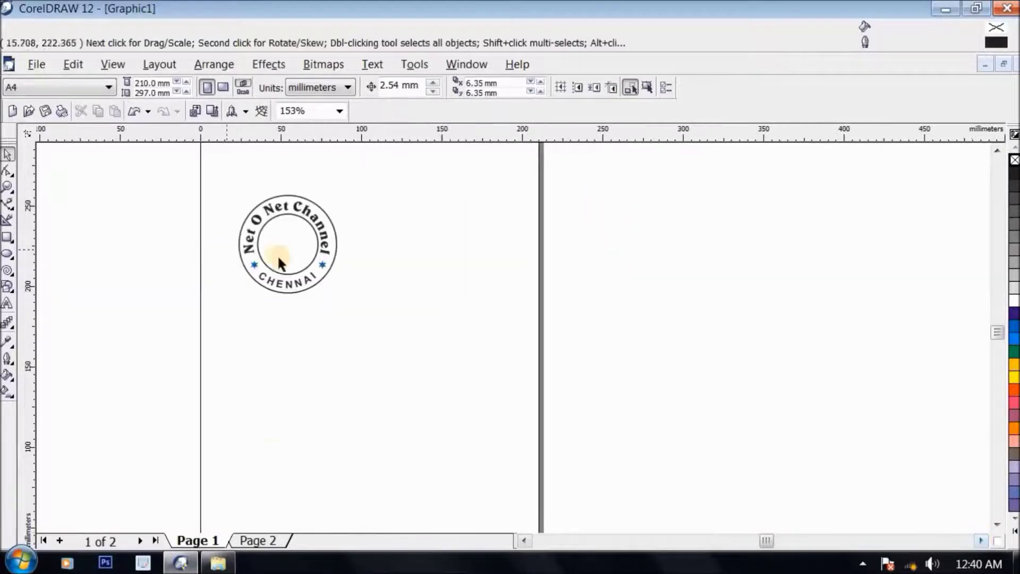
click(265, 541)
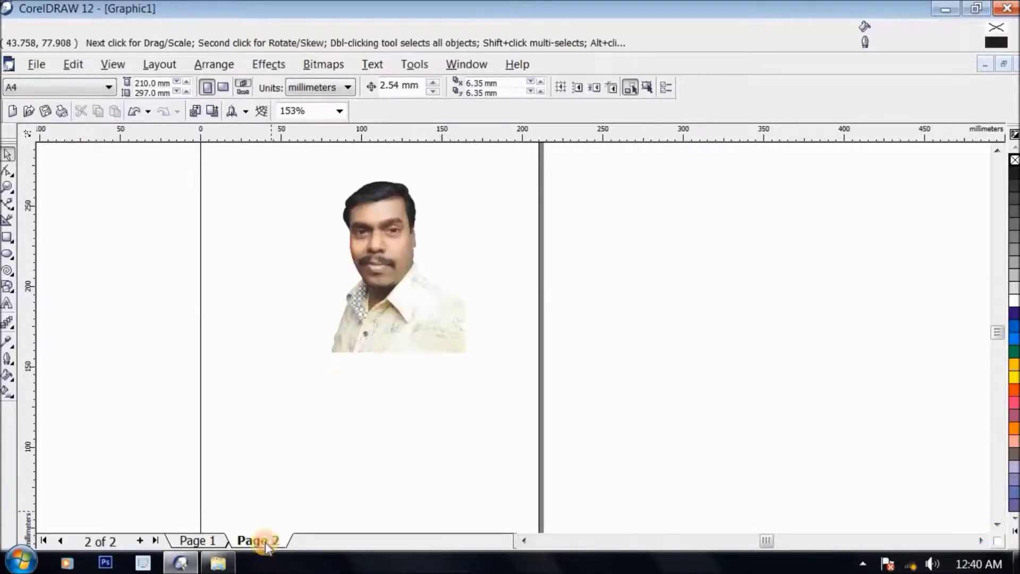
Move the portrait photo off the page onto the desktop area, return to Page 1 and place it just beside the page edge
click(399, 268)
drag(245, 297, 102, 299)
click(198, 540)
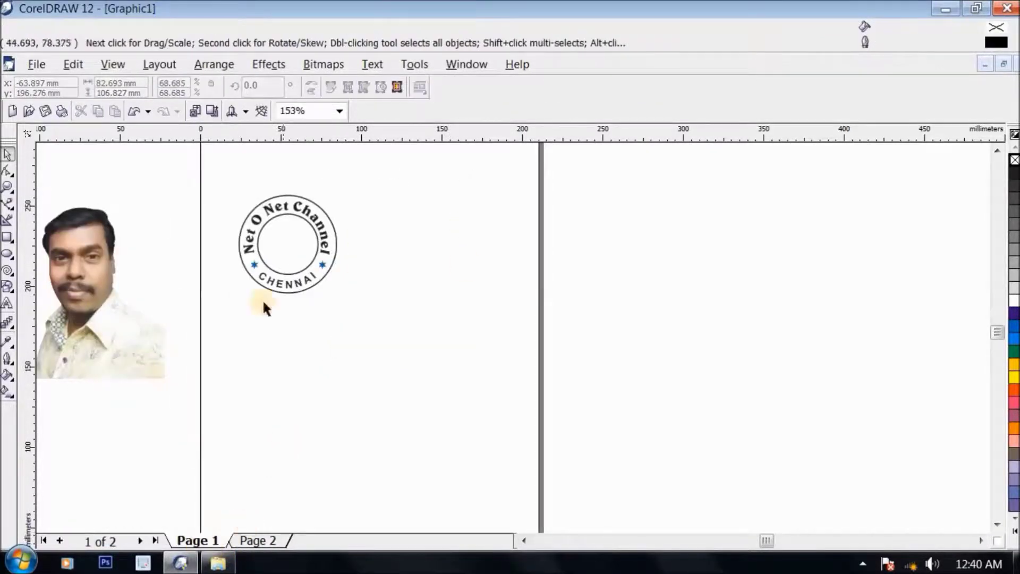
click(102, 258)
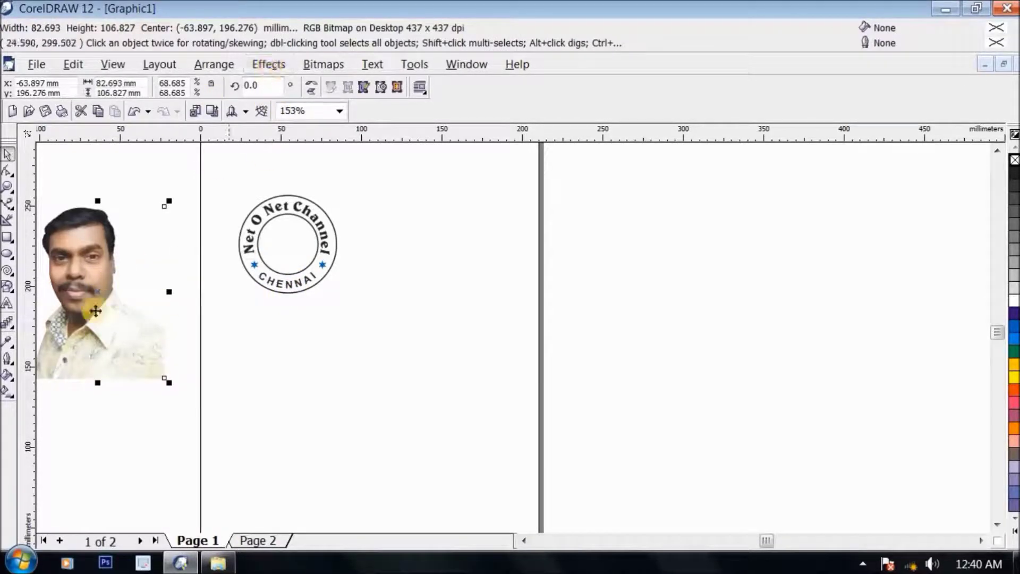
drag(139, 303, 154, 304)
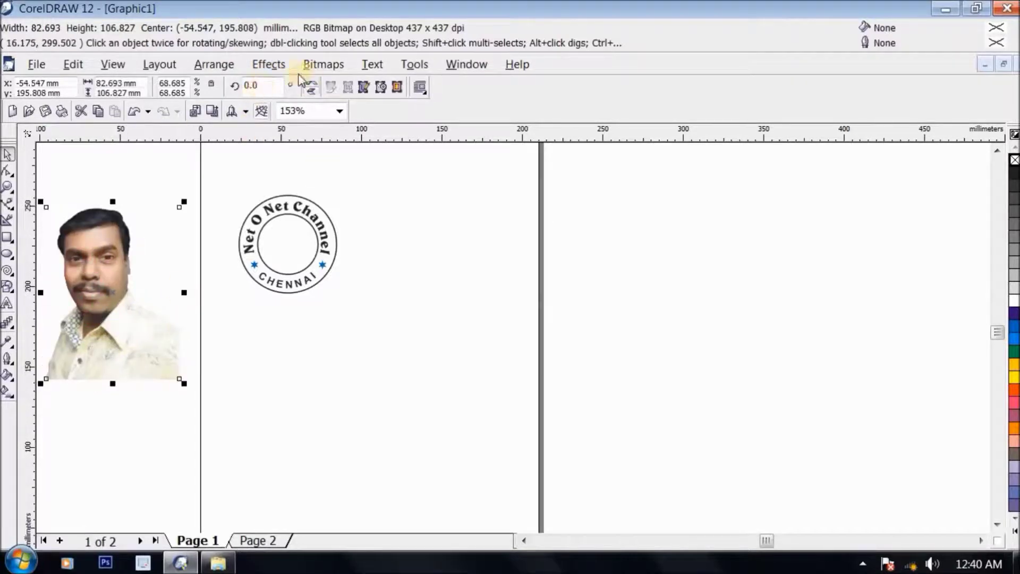
PowerClip the portrait photo inside the seal's inner circle
click(282, 65)
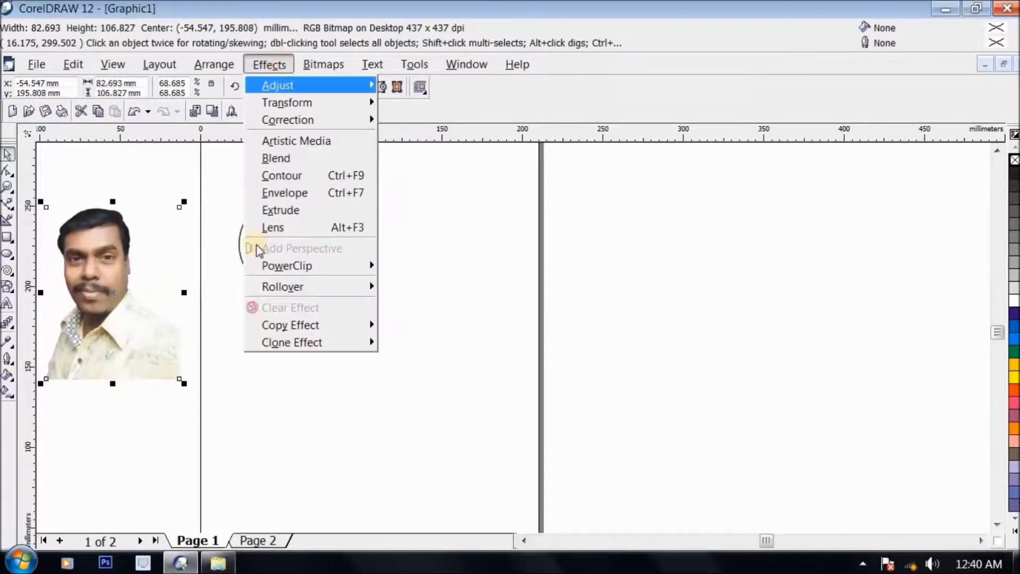
mouse_move(369, 280)
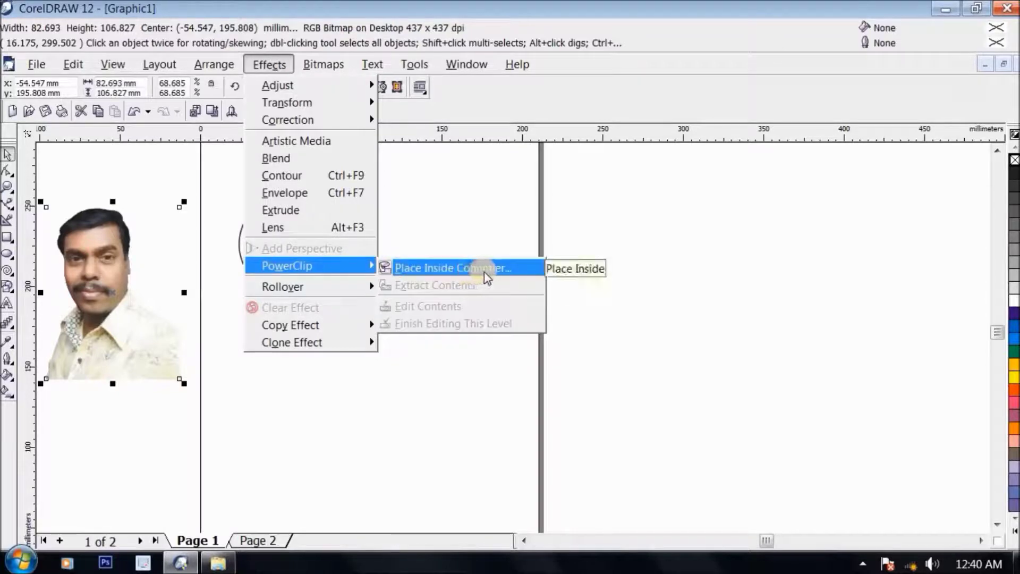
click(485, 276)
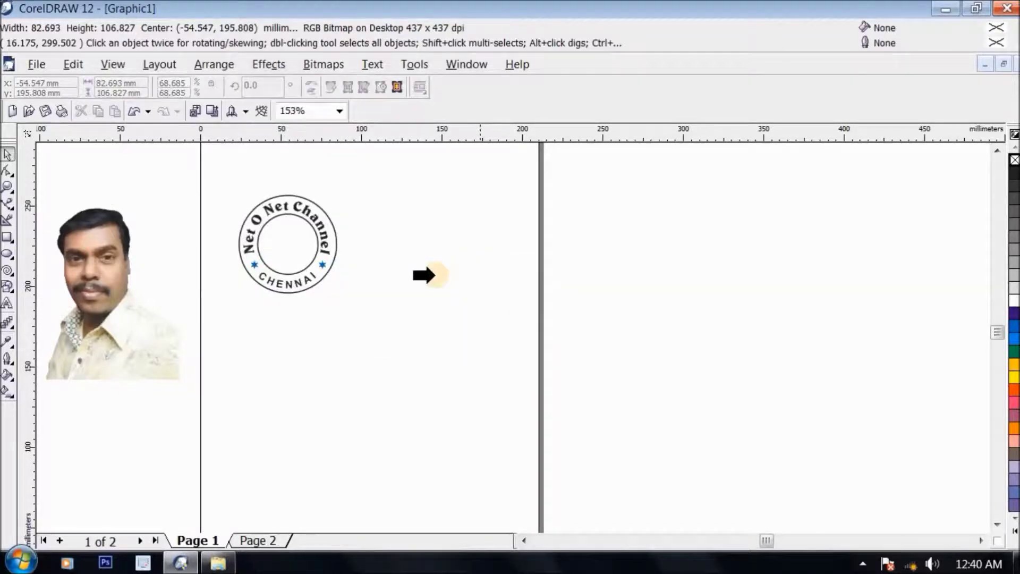
click(288, 215)
Open the inner circle's PowerClip contents for editing
key(z)
drag(194, 174, 393, 293)
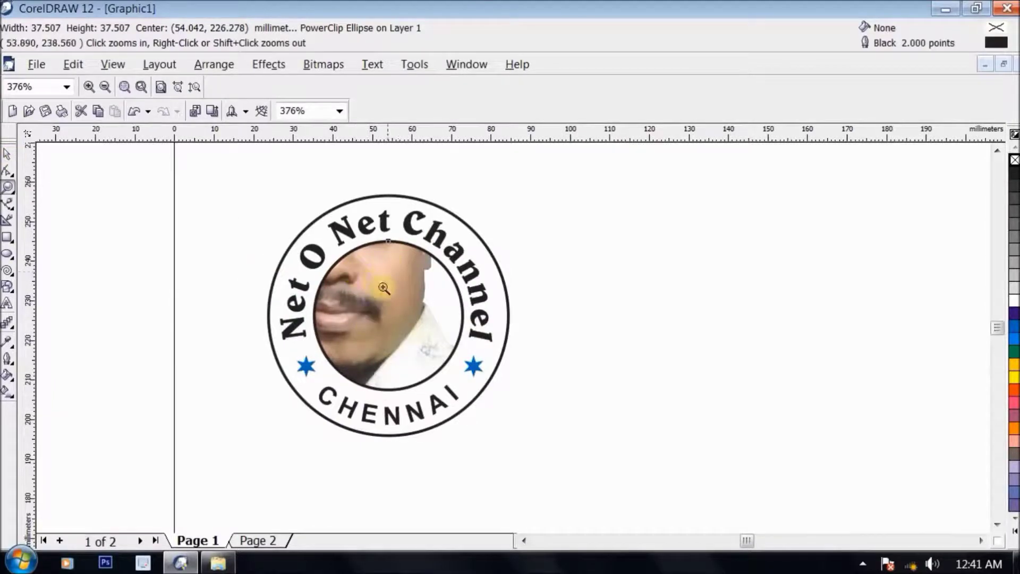
click(7, 154)
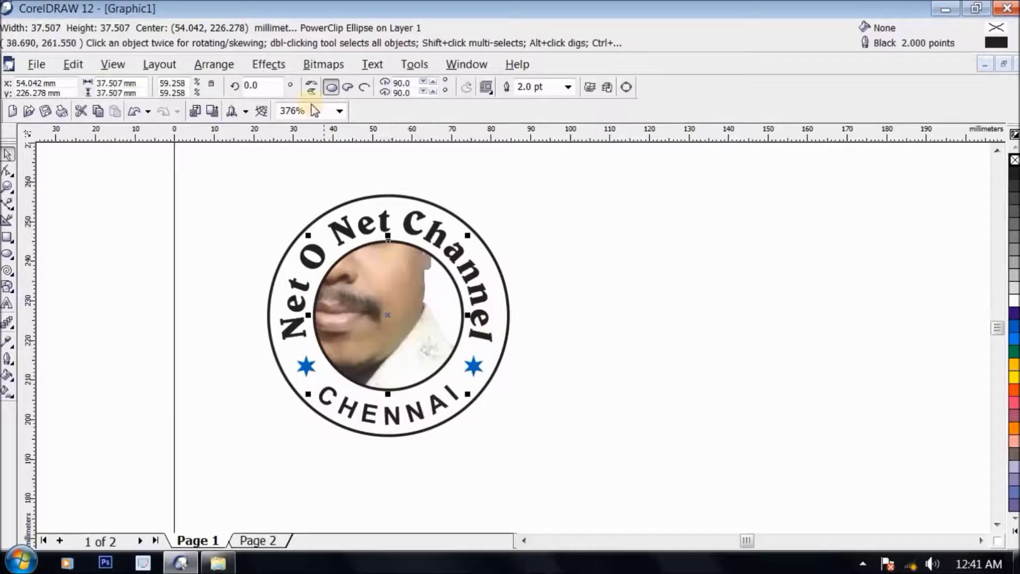
click(266, 65)
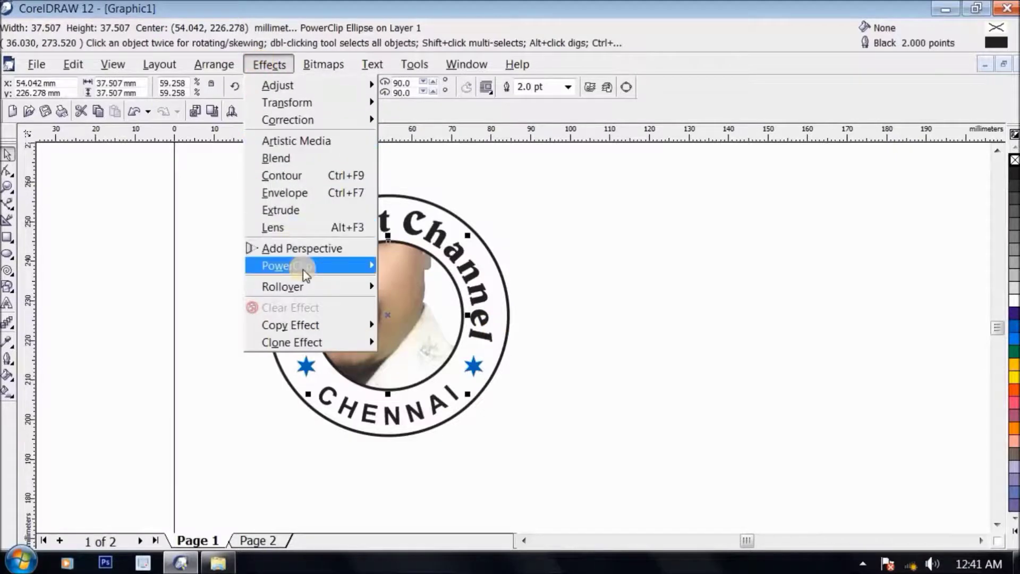
mouse_move(275, 267)
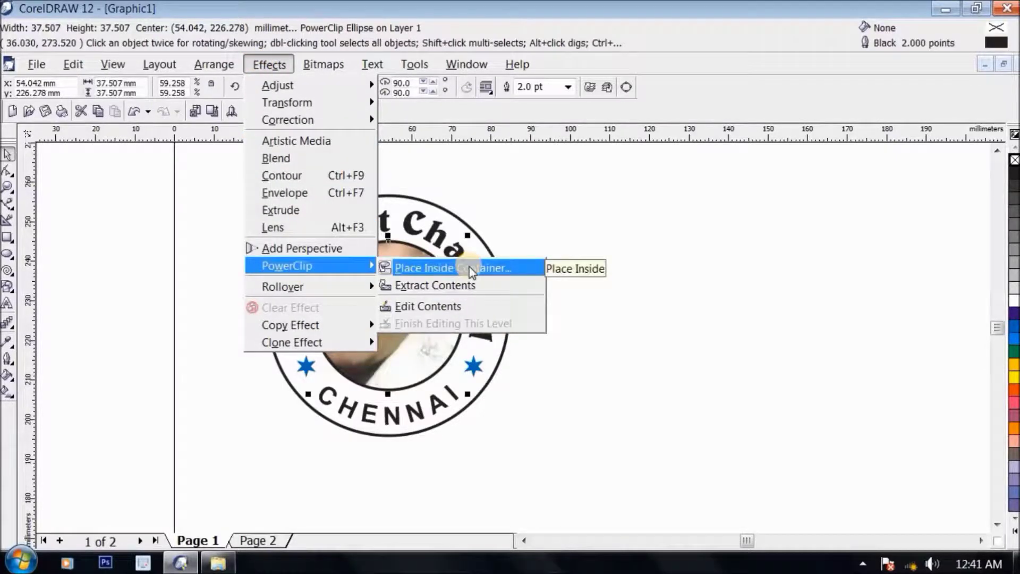
click(454, 310)
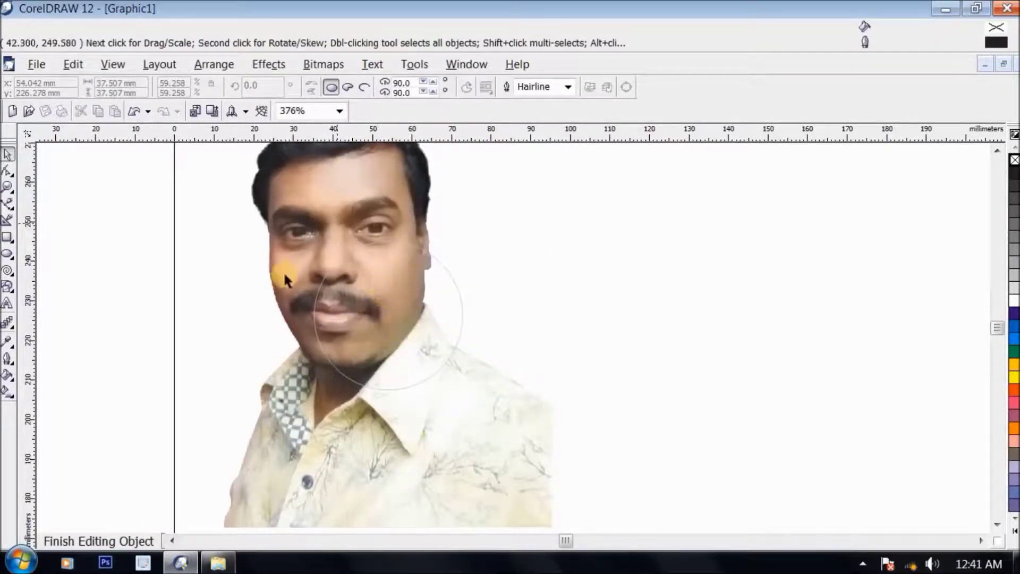
Scale the portrait inside the PowerClip down proportionally about its centre to about 32.1 × 41.5 mm
scroll(340, 418, down, 3)
click(349, 414)
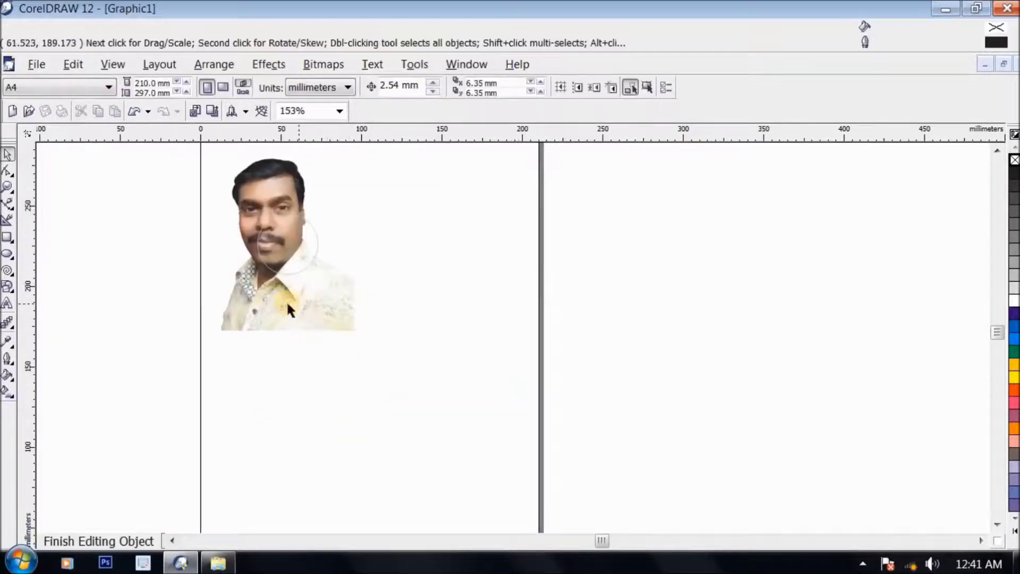
click(288, 303)
drag(214, 334, 258, 299)
key(shift+F2)
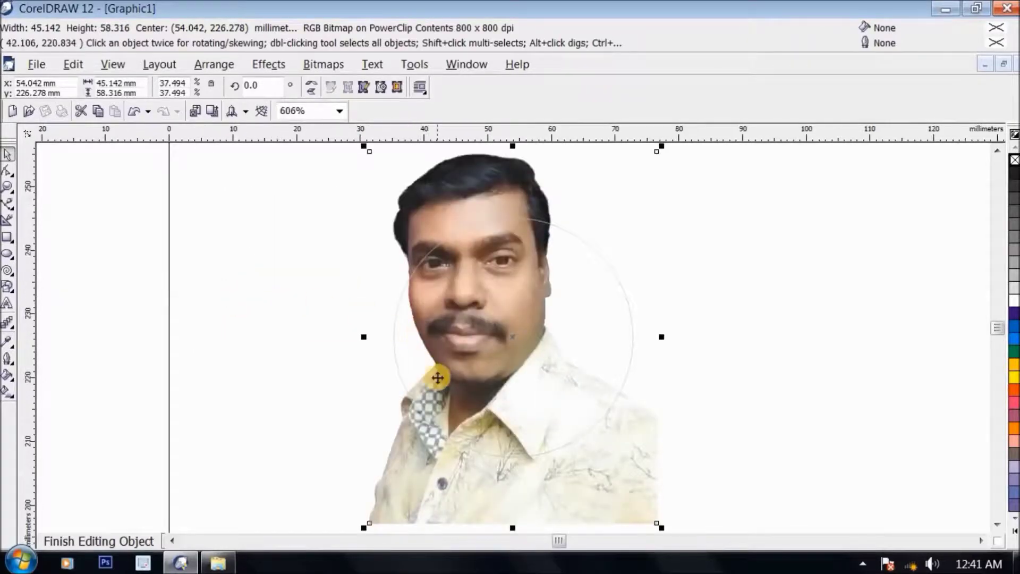
scroll(420, 346, down, 1)
drag(397, 455, 423, 423)
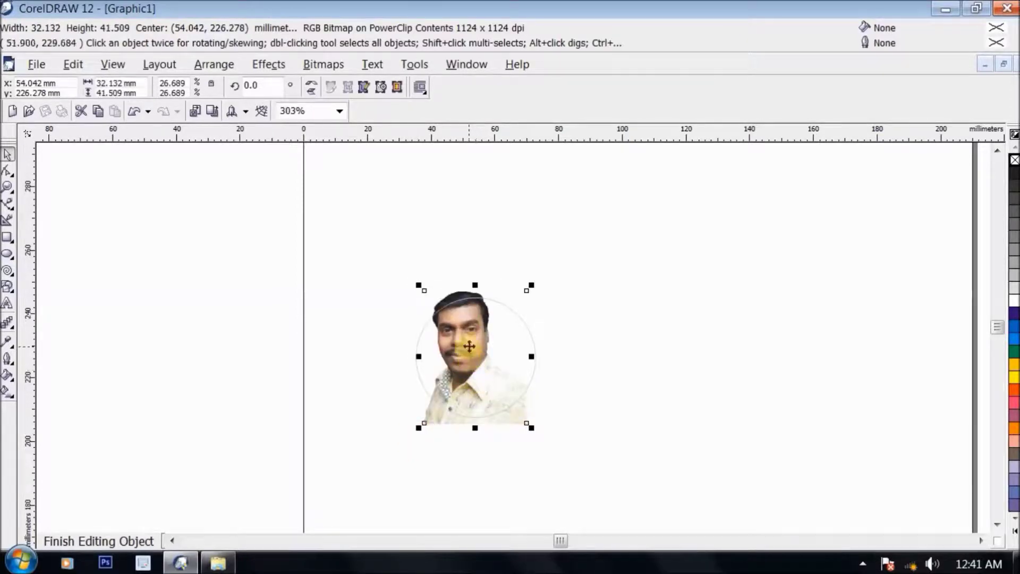
Reduce the portrait to about 29.8 × 38.5 mm, position its head within the circle outline, and finish editing the PowerClip
drag(475, 357, 475, 359)
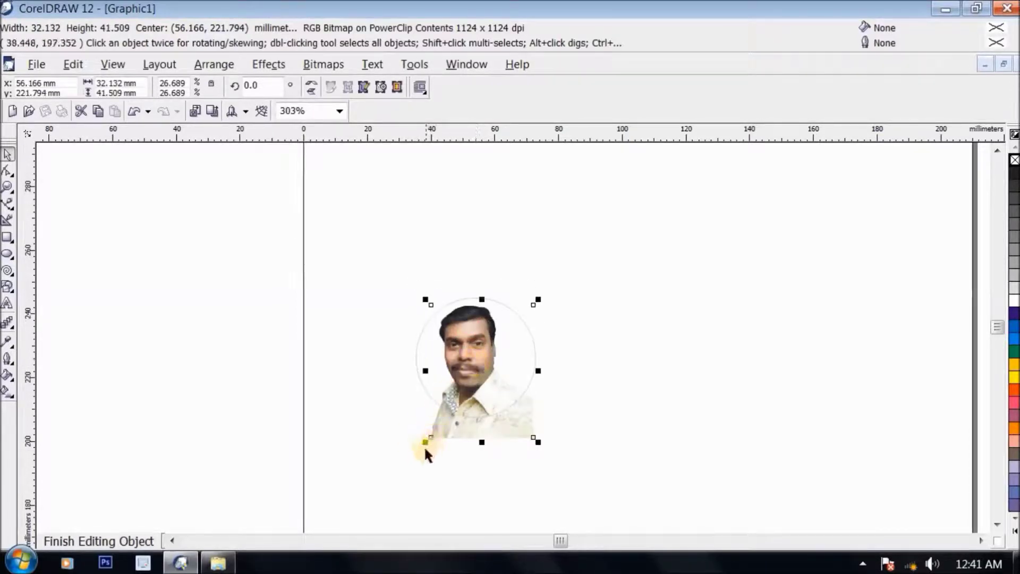
drag(425, 444, 429, 438)
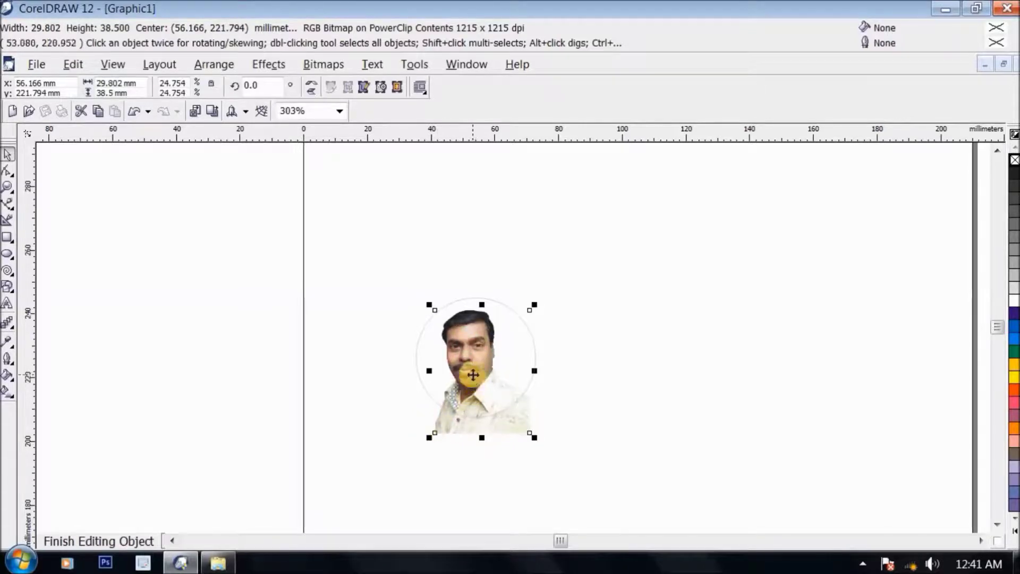
drag(473, 380, 472, 367)
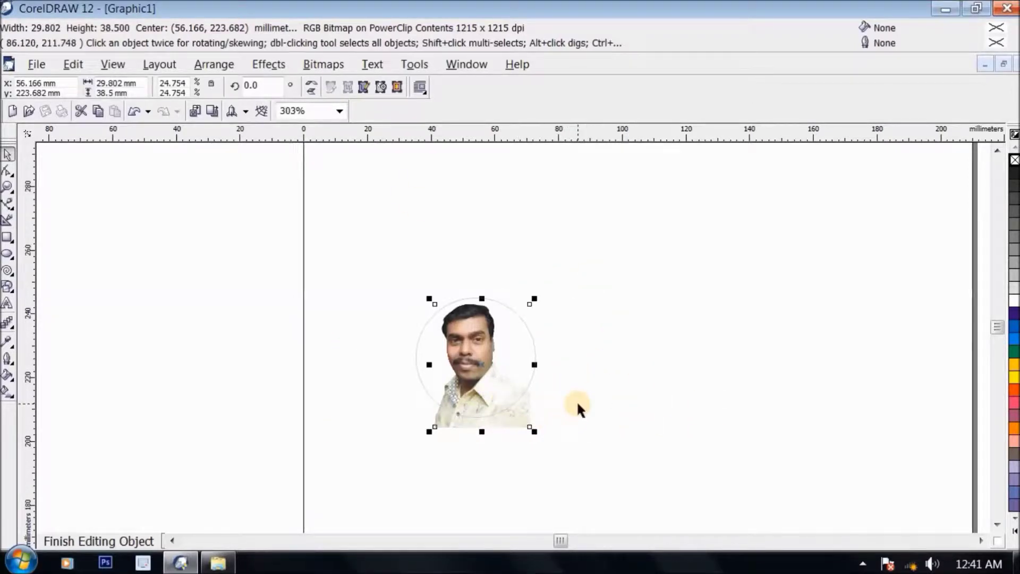
ctrl+click(581, 382)
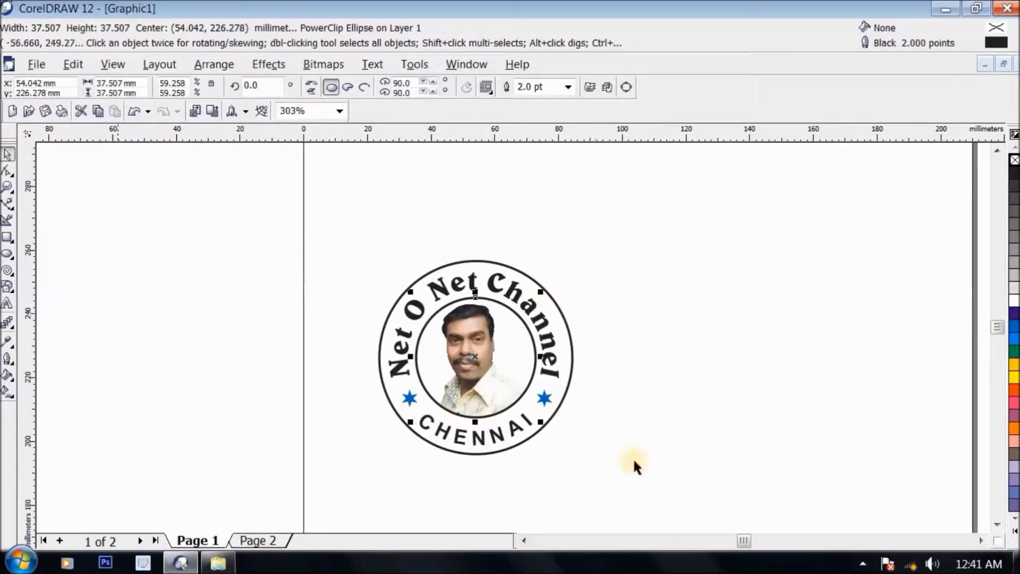
click(627, 427)
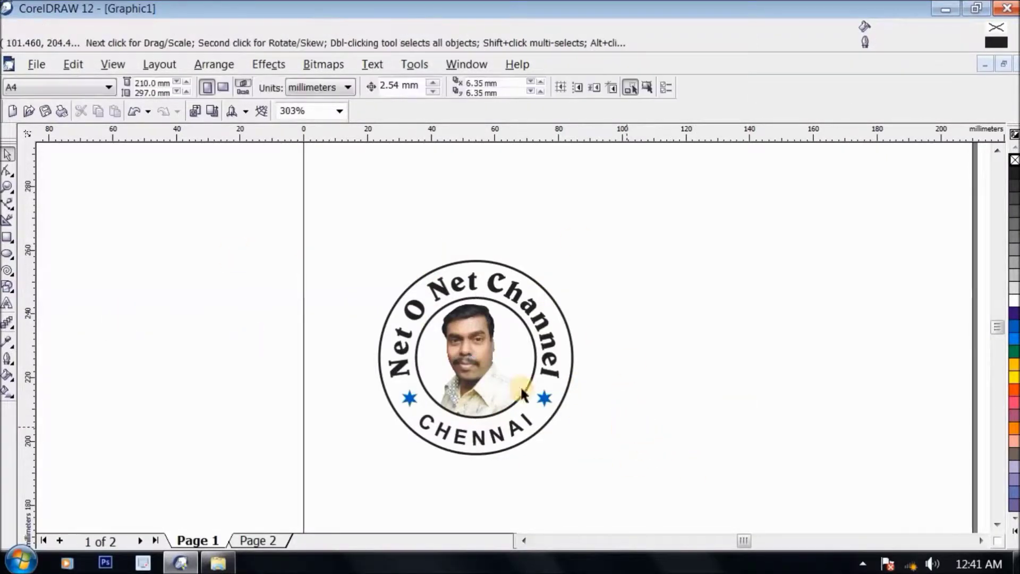
Fill the inner circle behind the portrait with Red and the outer circle with Yellow
click(482, 301)
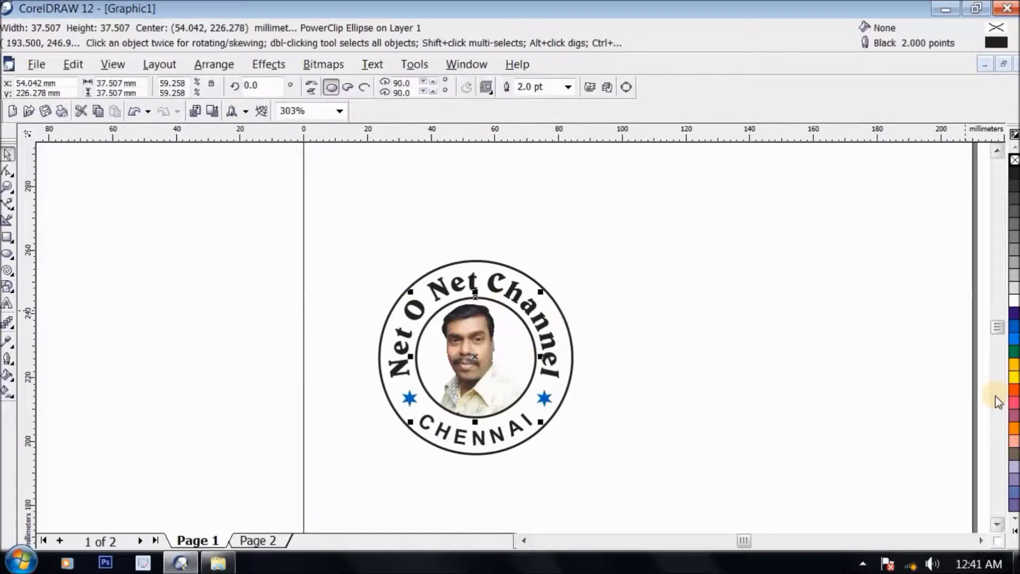
click(1014, 395)
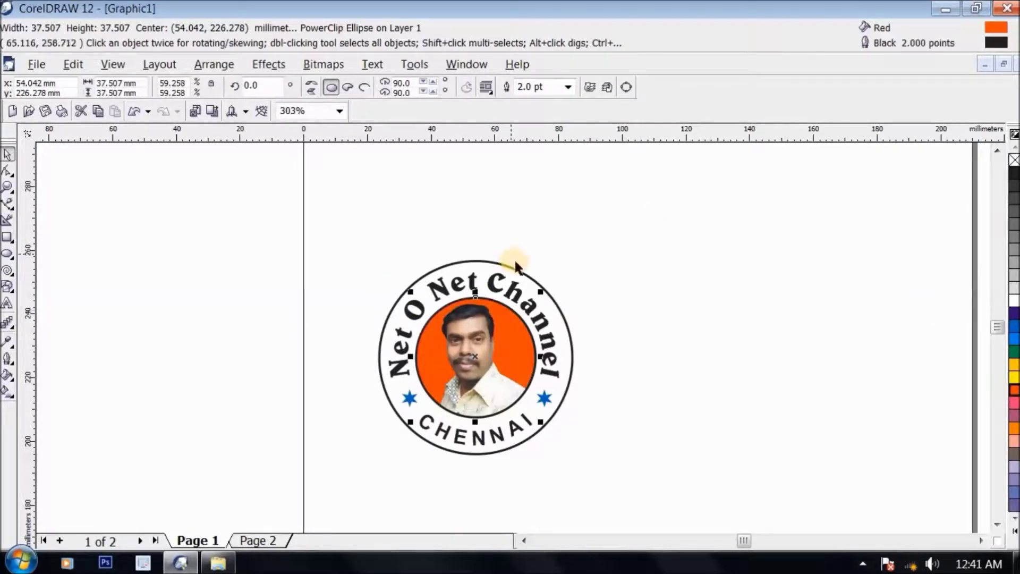
click(475, 262)
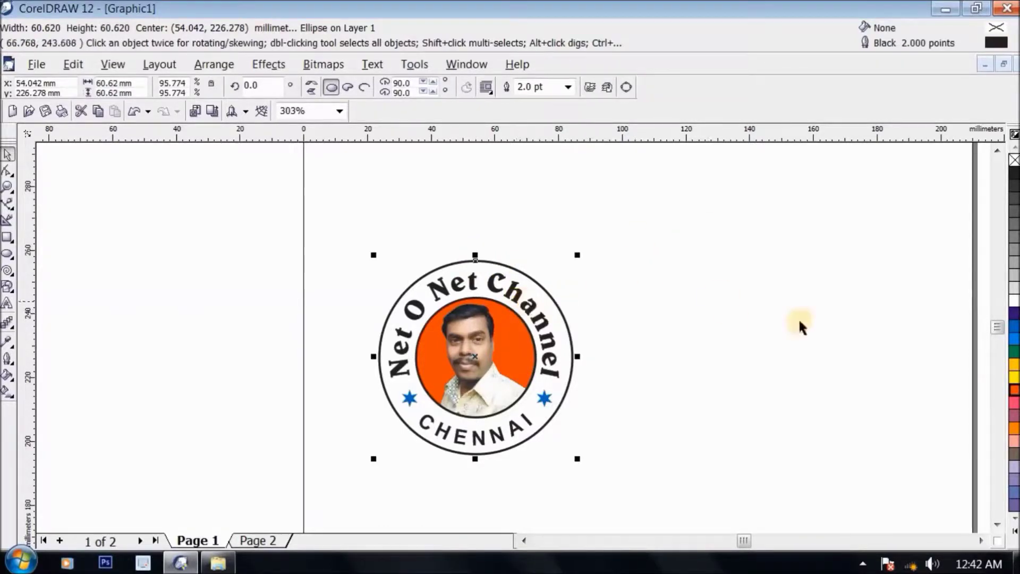
click(1014, 378)
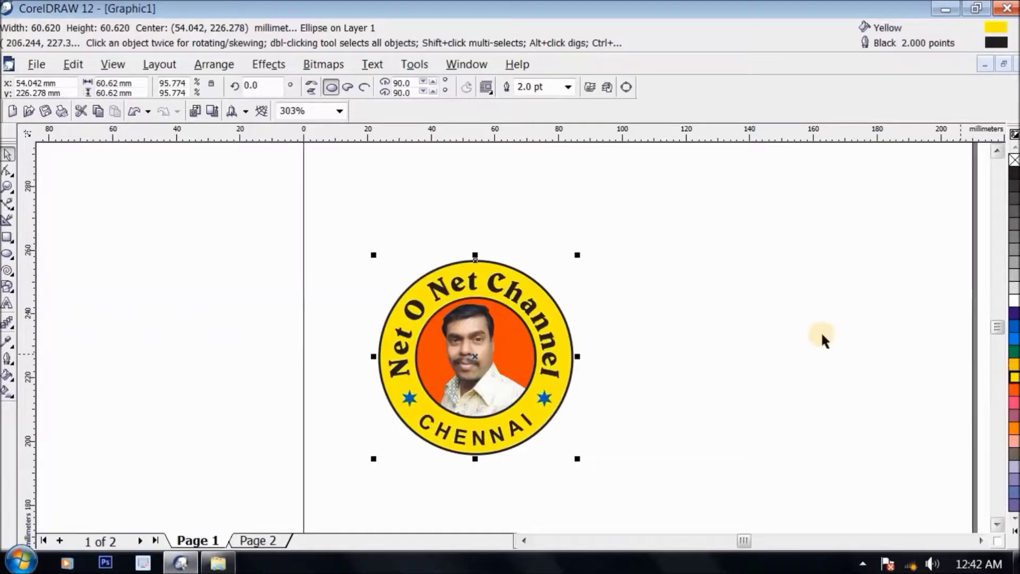
click(632, 338)
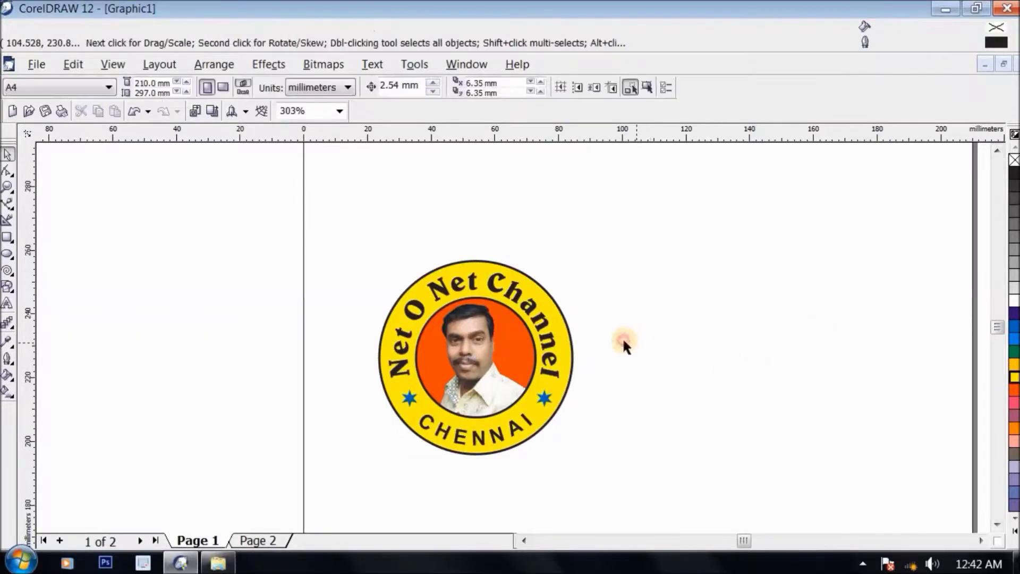
Fill the curved "Net O Net Channel" text with Red and inspect the seal up close
click(502, 287)
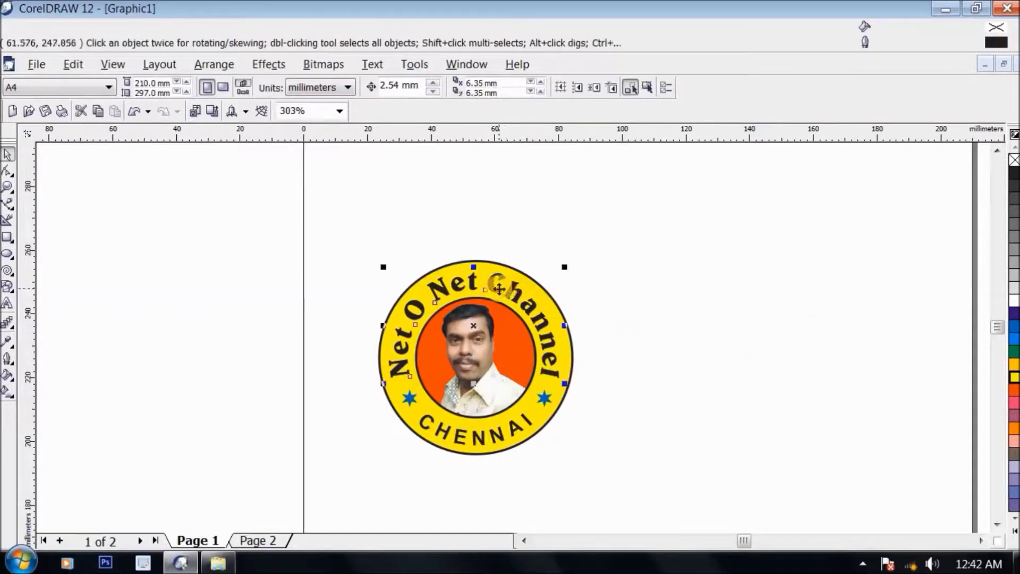
click(1013, 392)
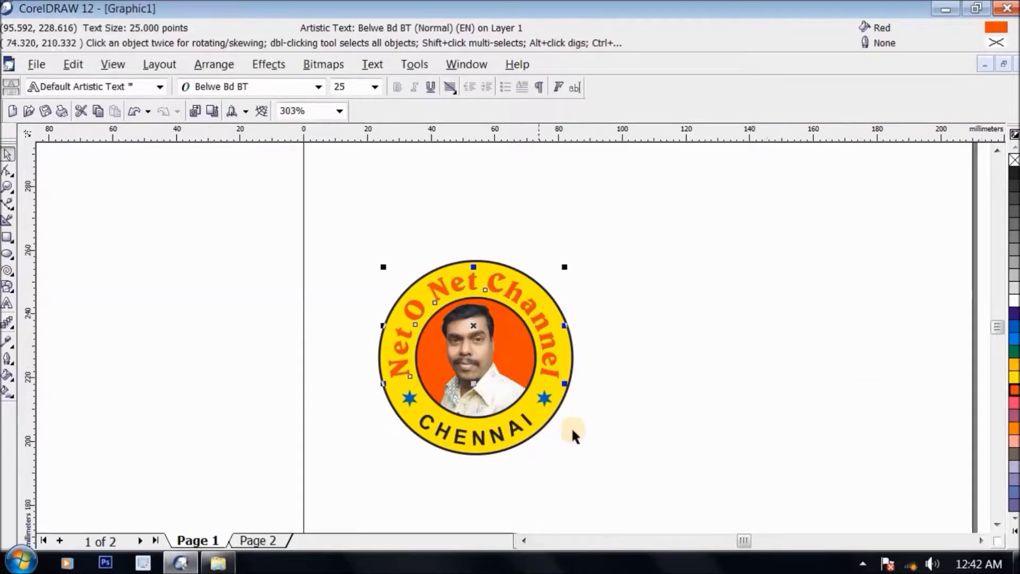
key(z)
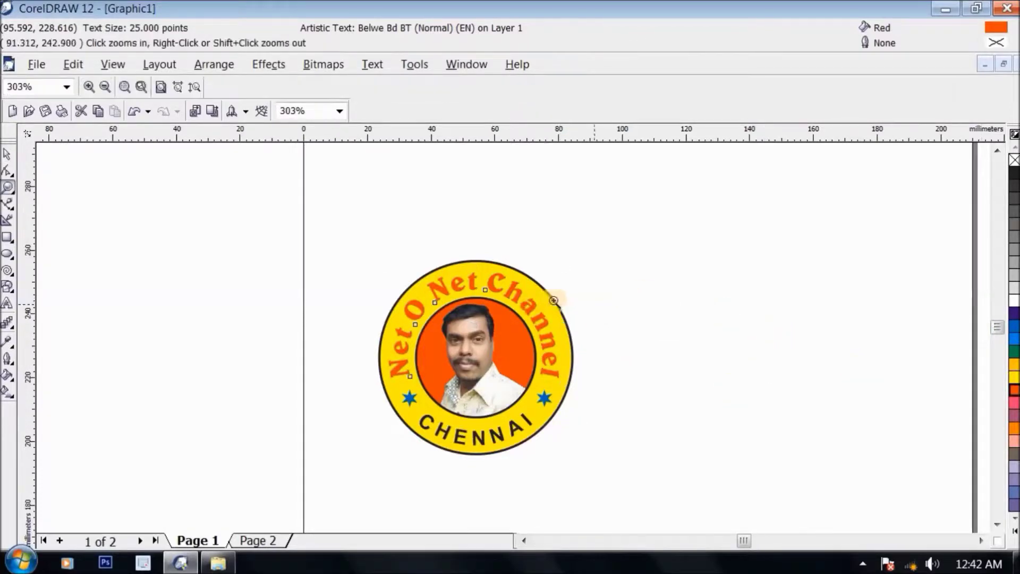
drag(297, 230, 717, 476)
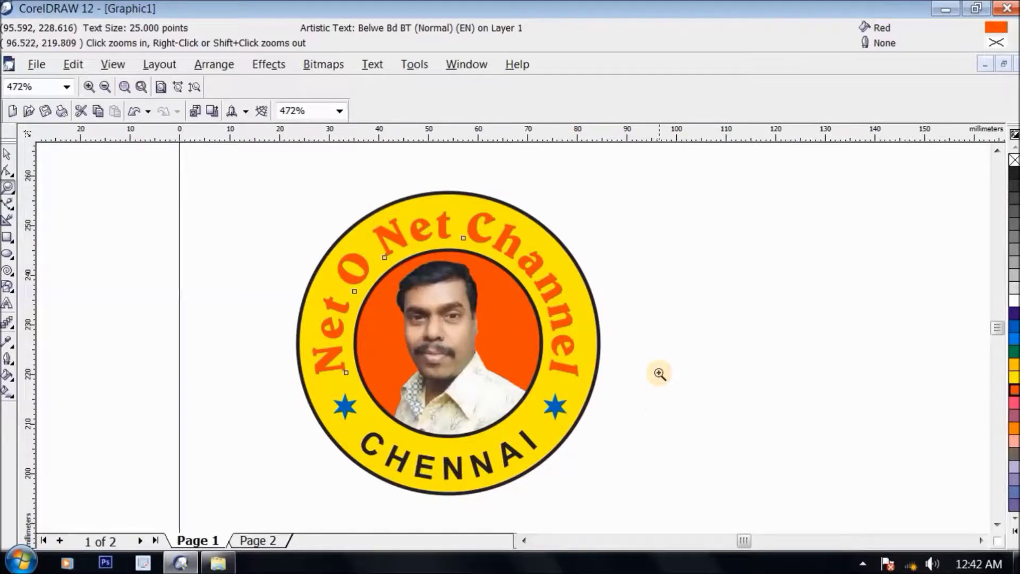
right_click(659, 373)
drag(266, 250, 764, 499)
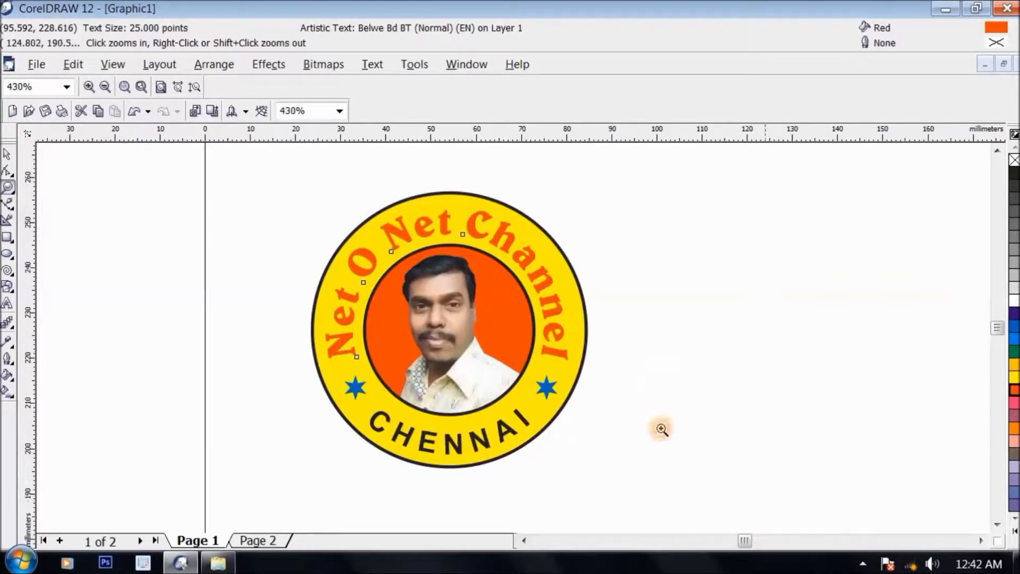
click(6, 154)
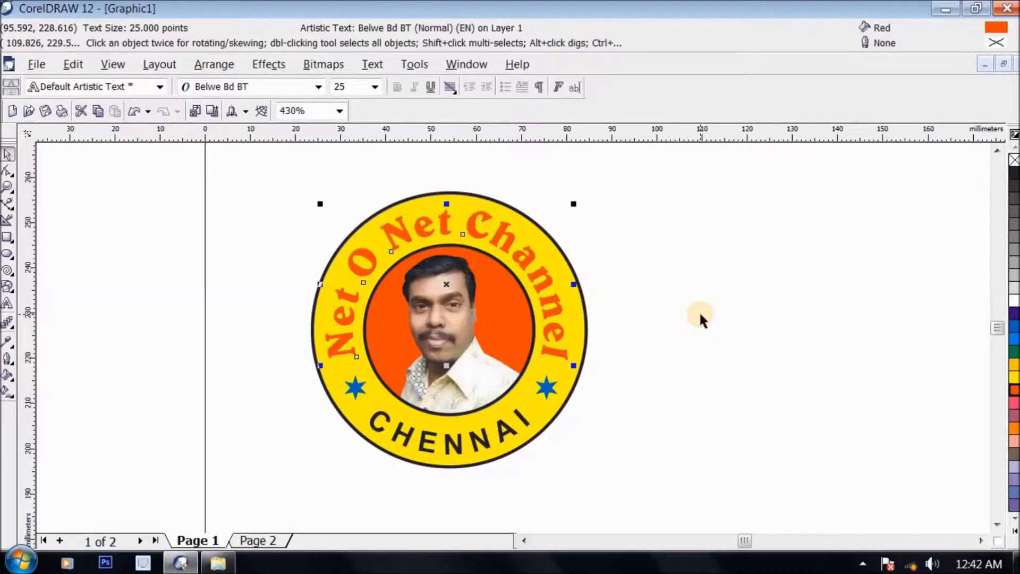
Draw an open, three-node wavy Bezier curve about 78 × 13 mm in the empty page area to the right of the seal
scroll(700, 316, down, 1)
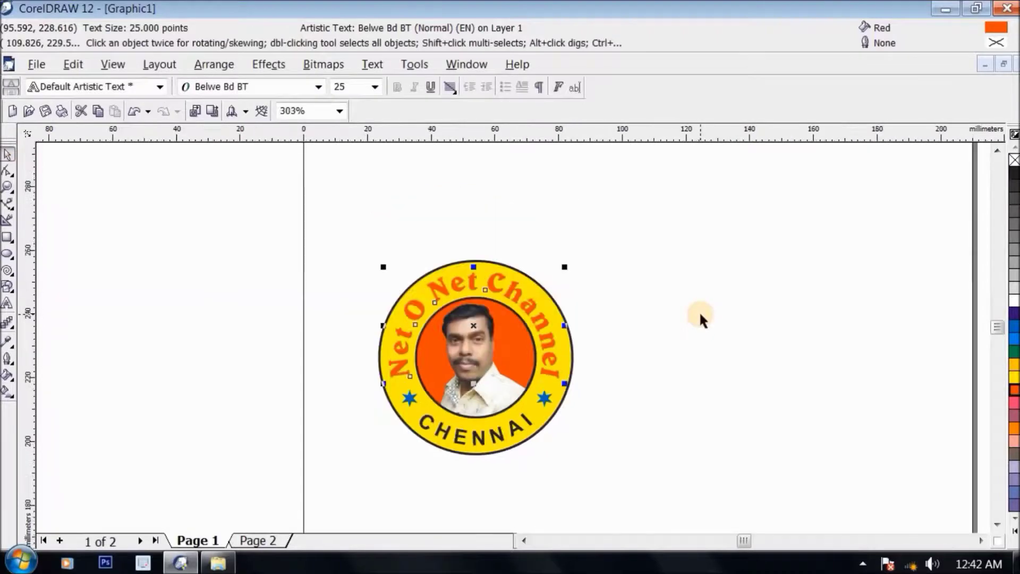
click(981, 540)
click(710, 407)
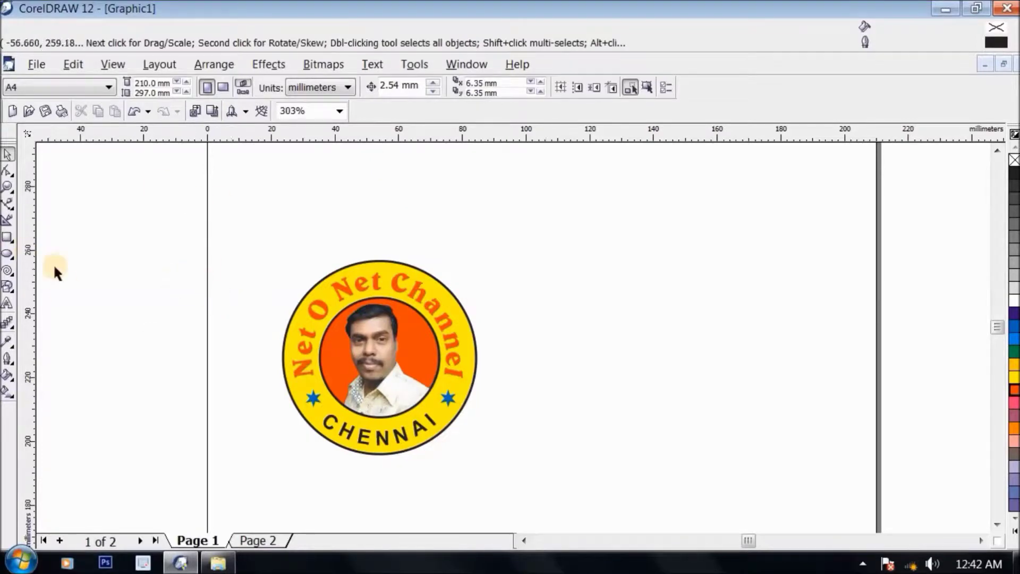
click(13, 209)
click(56, 213)
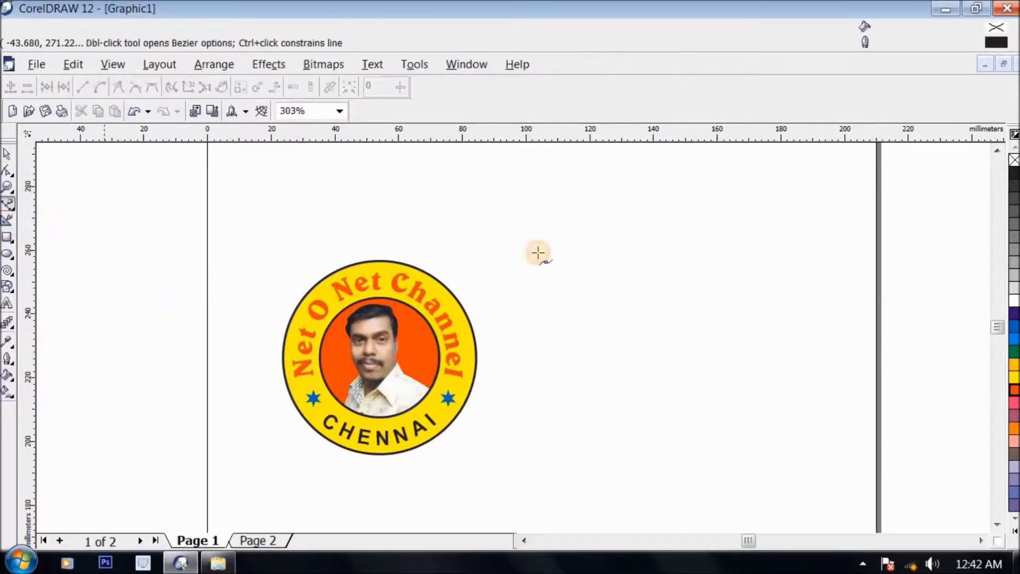
click(570, 321)
drag(689, 322, 815, 359)
click(818, 292)
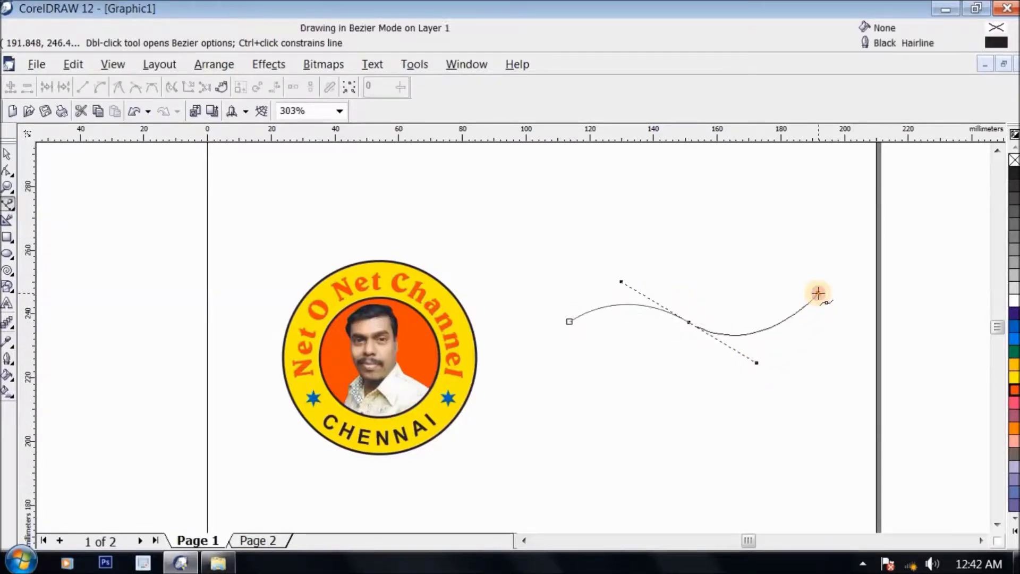
click(6, 154)
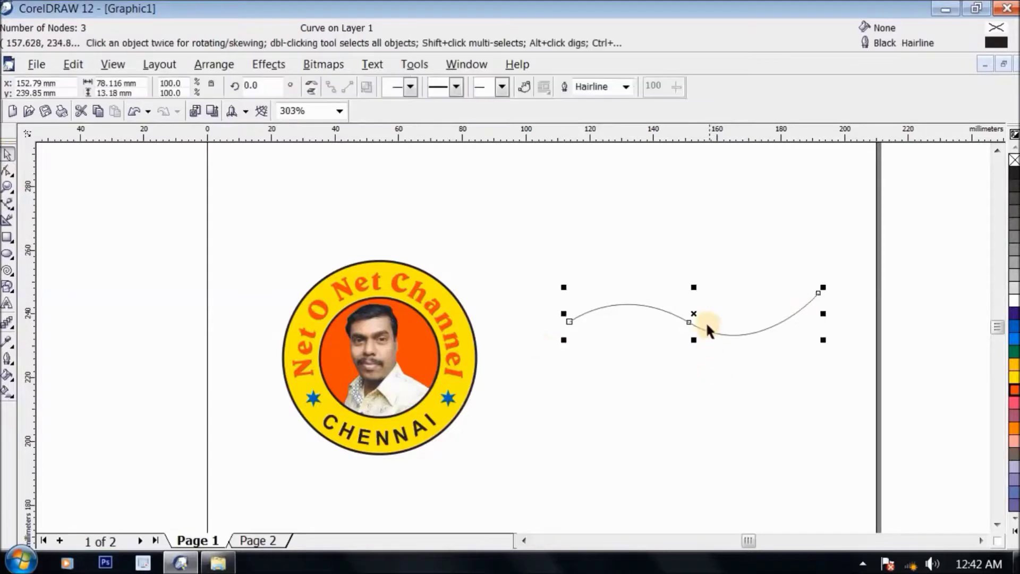
Shift the wavy curve slightly down and to the left, and place a copy of the seal's curved "Net O Net Channel" text above it
drag(694, 315, 678, 323)
click(135, 377)
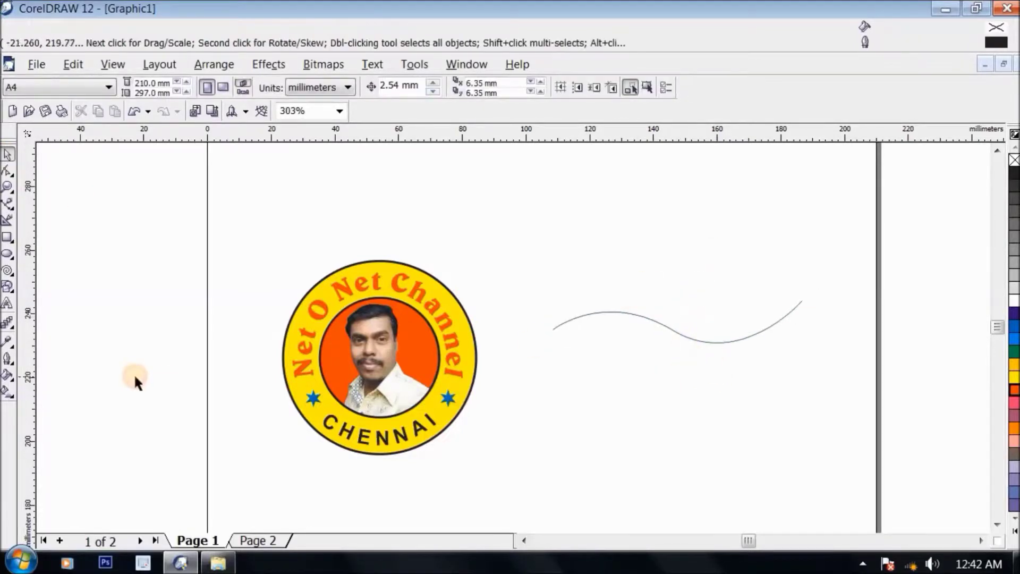
click(323, 319)
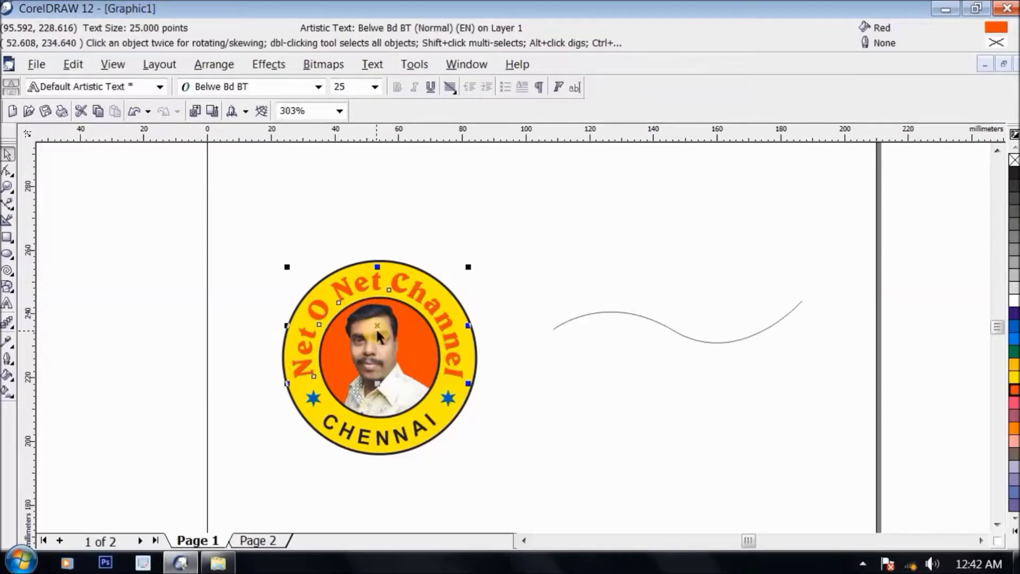
drag(377, 333, 502, 229)
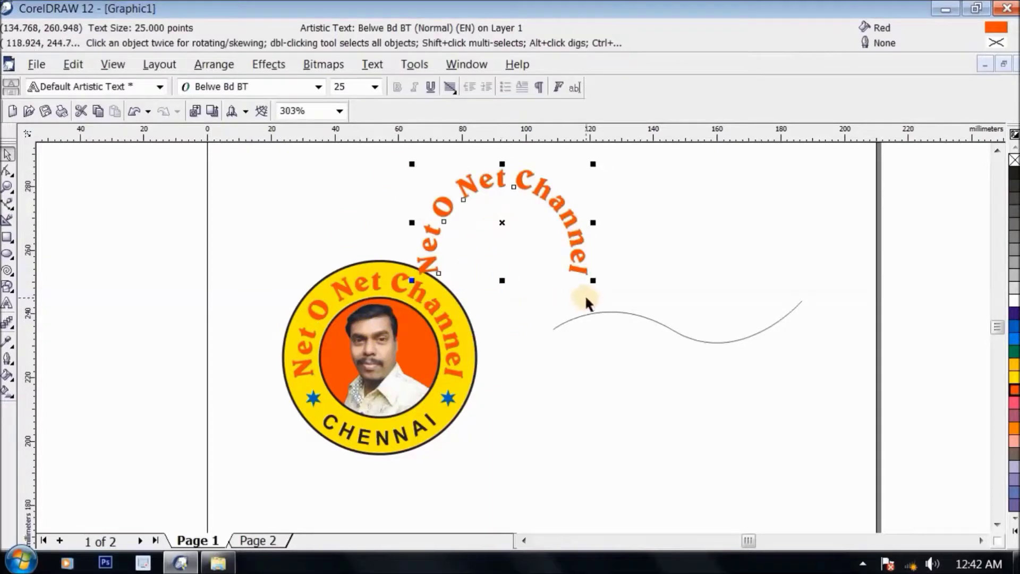
drag(503, 223, 517, 217)
Straighten the copied "Net O Net Channel" text and position it just above the wavy curve
click(383, 64)
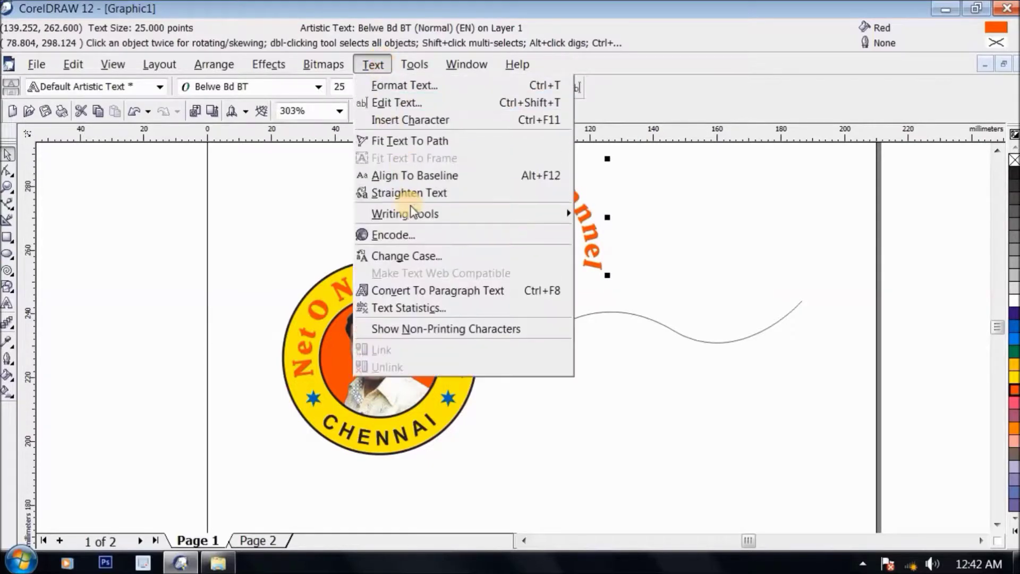
click(444, 194)
drag(720, 239, 592, 260)
click(372, 65)
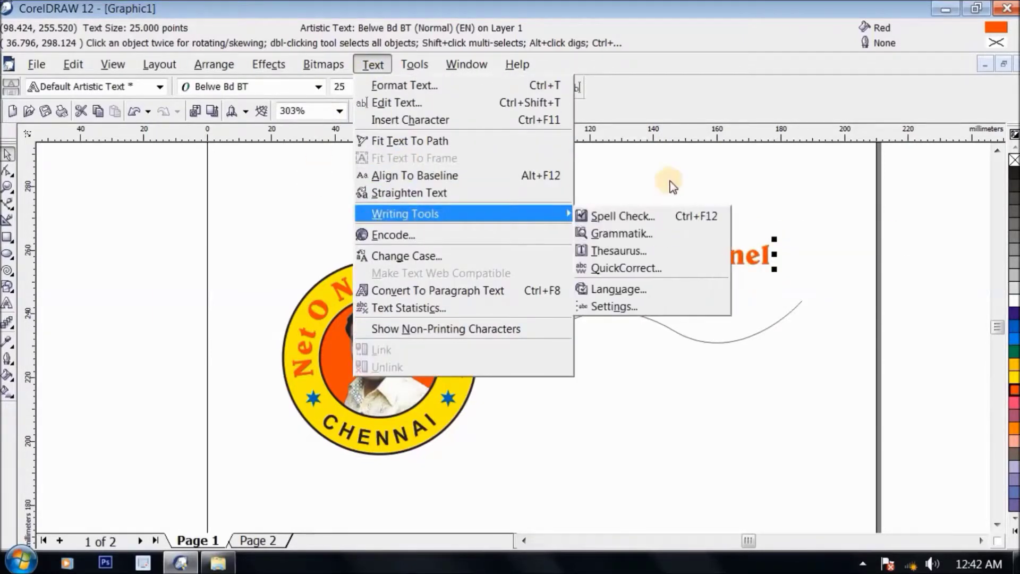
click(664, 259)
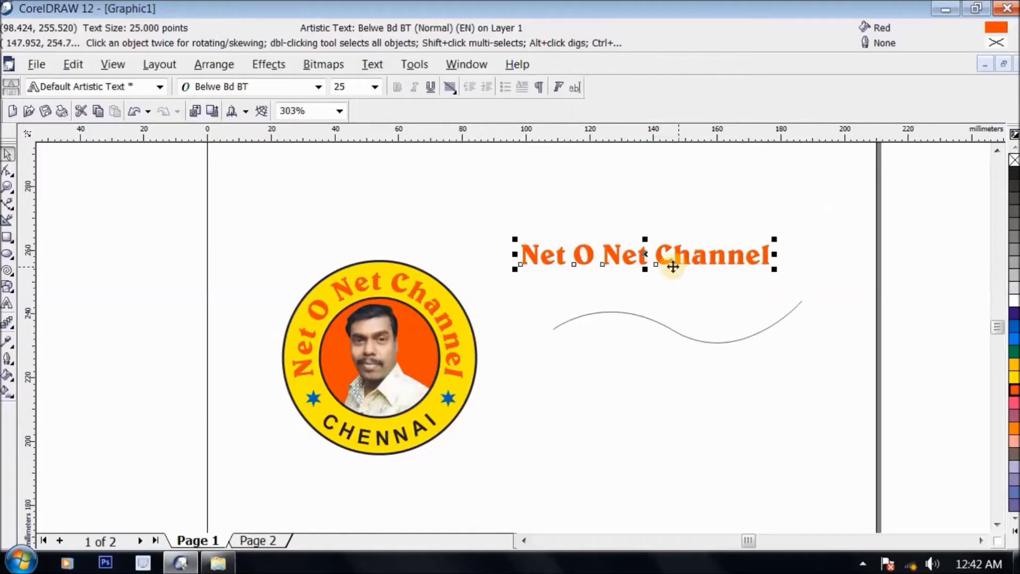
Enlarge the wavy curve proportionally to about 95.6 × 16.1 mm and shift the straight text slightly down and to the right above it
click(631, 313)
drag(548, 348, 519, 352)
drag(622, 260, 636, 270)
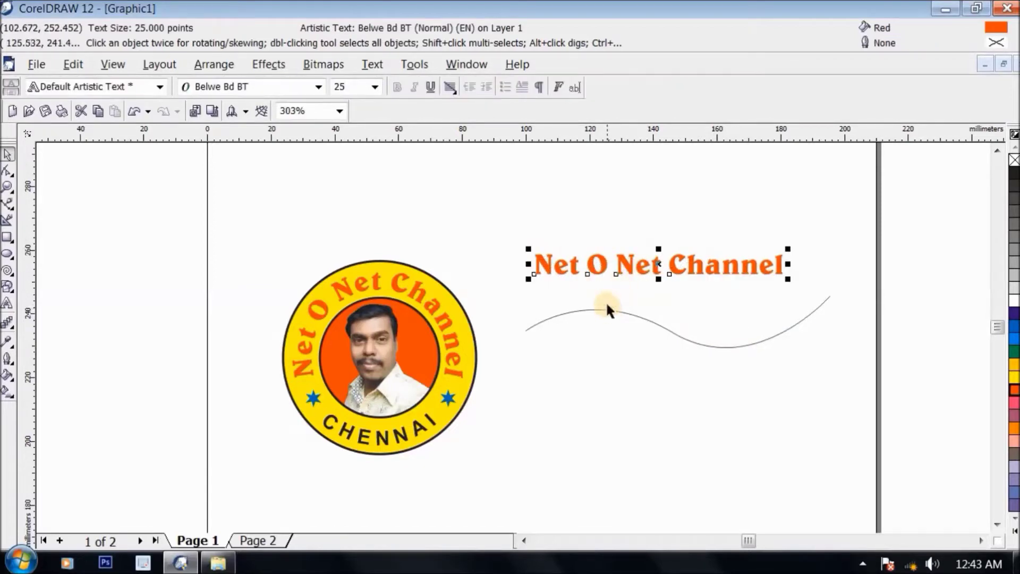
Fit the straight "Net O Net Channel" text to the wavy curve as its path
shift+click(605, 309)
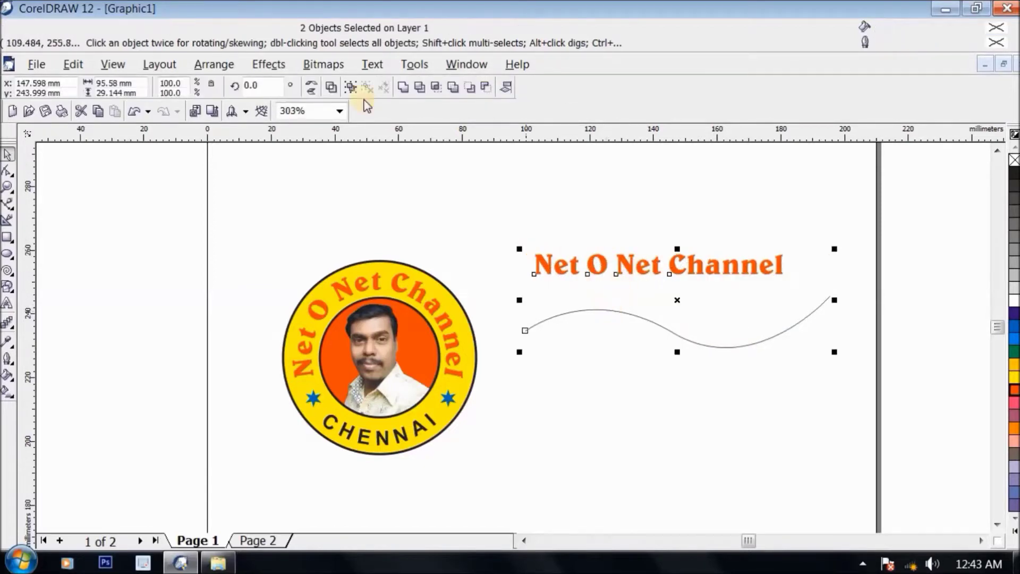
click(380, 68)
click(404, 139)
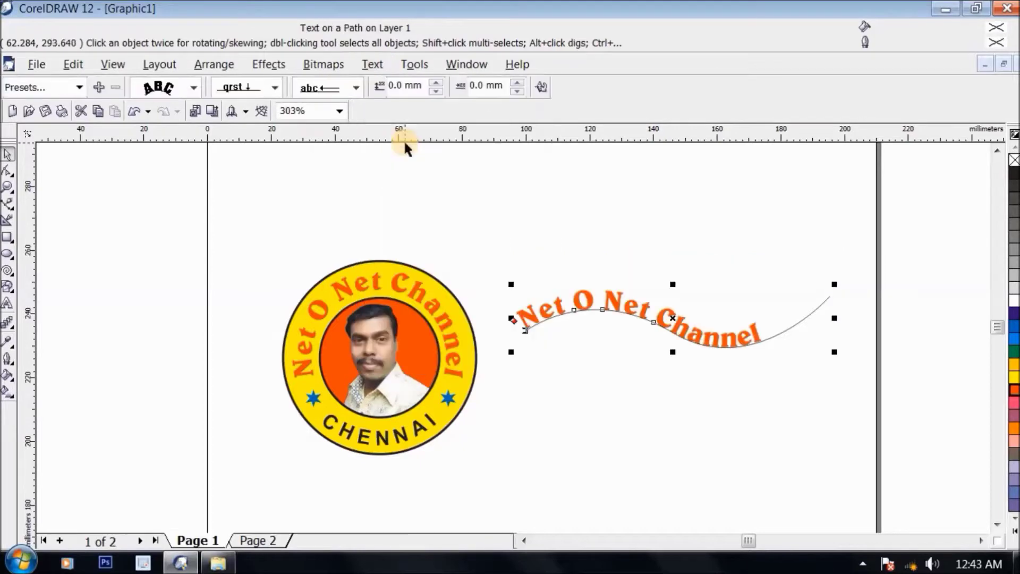
click(520, 297)
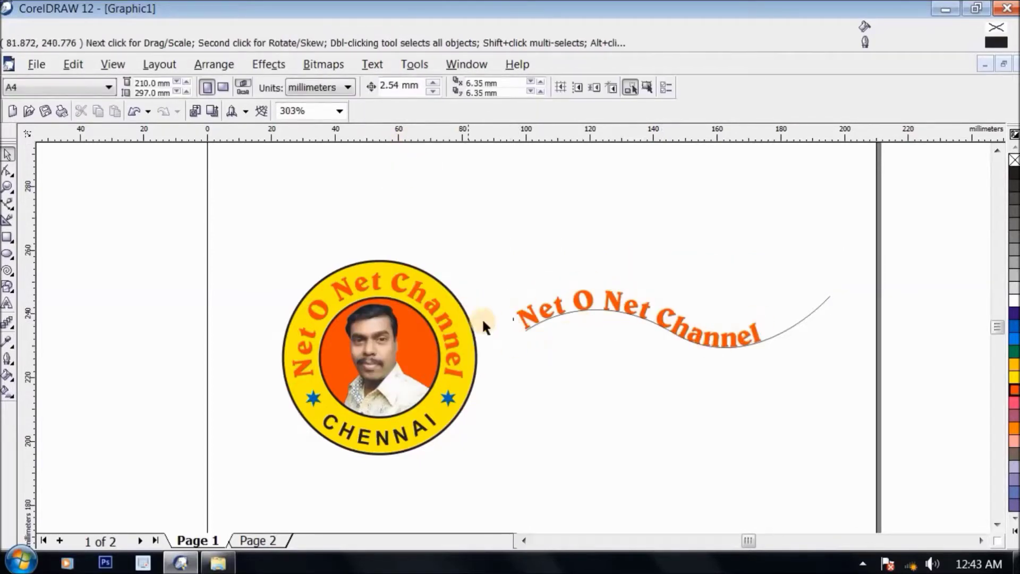
Break the wavy text apart from its path and move the text and curve away from each other
click(638, 310)
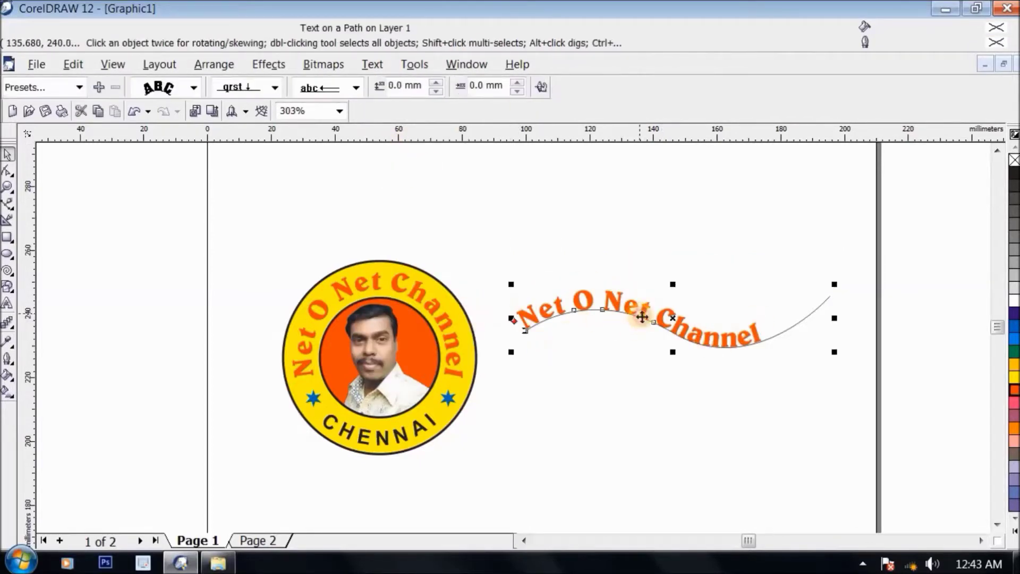
click(265, 64)
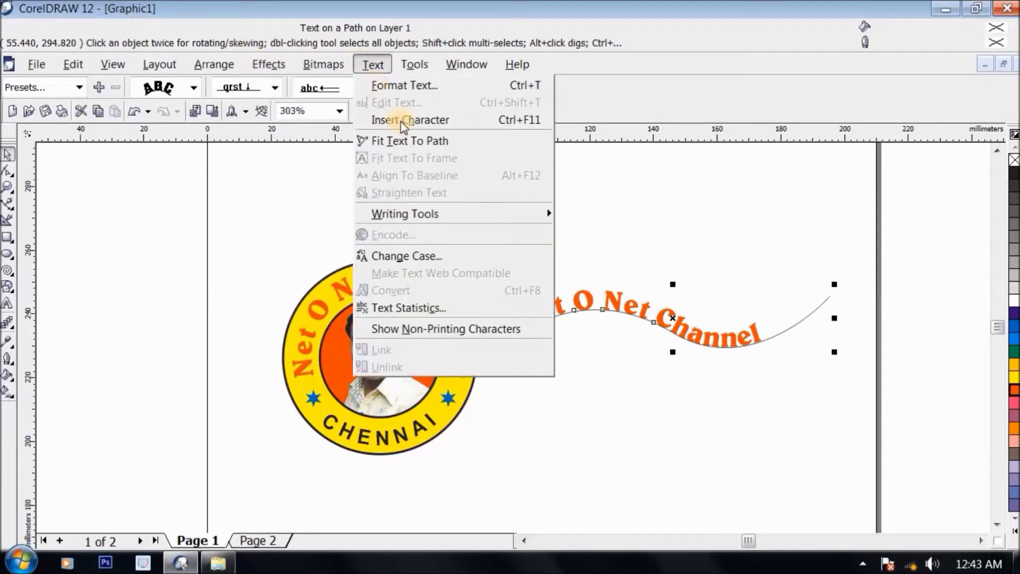
mouse_move(214, 64)
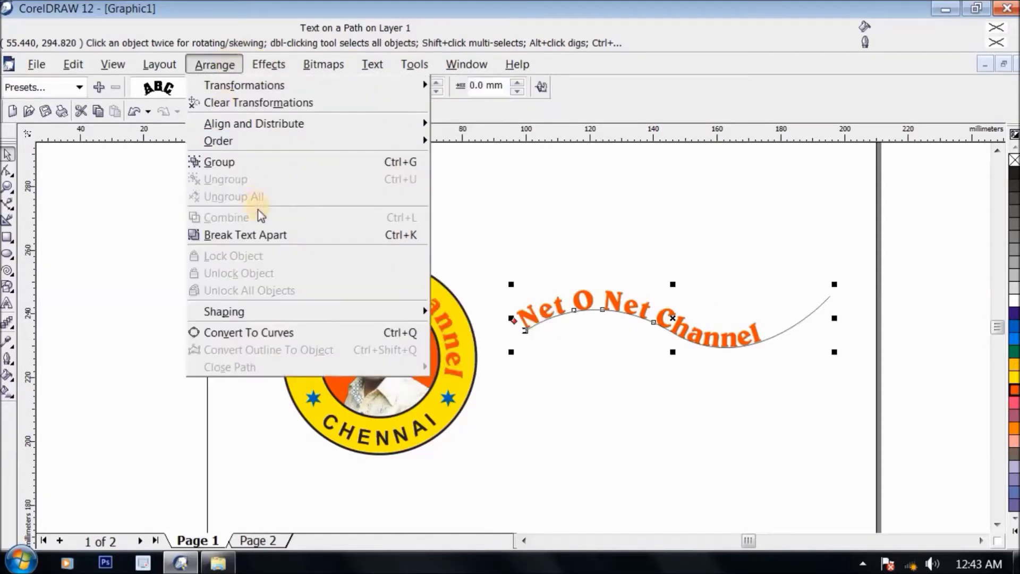
click(292, 241)
click(284, 243)
mouse_move(616, 302)
mouse_down()
mouse_move(624, 280)
mouse_move(668, 331)
mouse_up()
Delete the separated wavy curve, keeping the wavy text, and inspect the seal and text up close
click(670, 356)
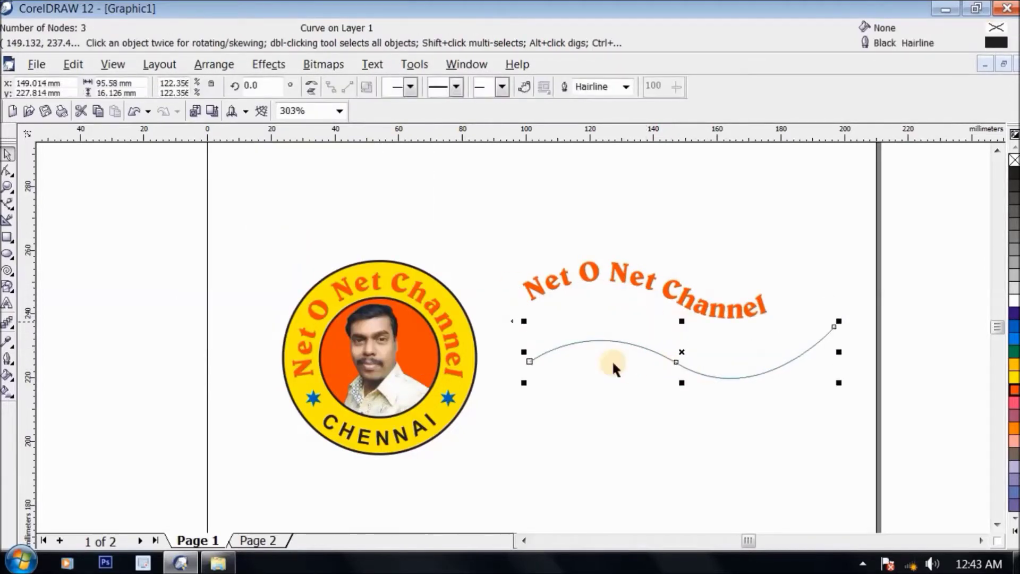
key(Delete)
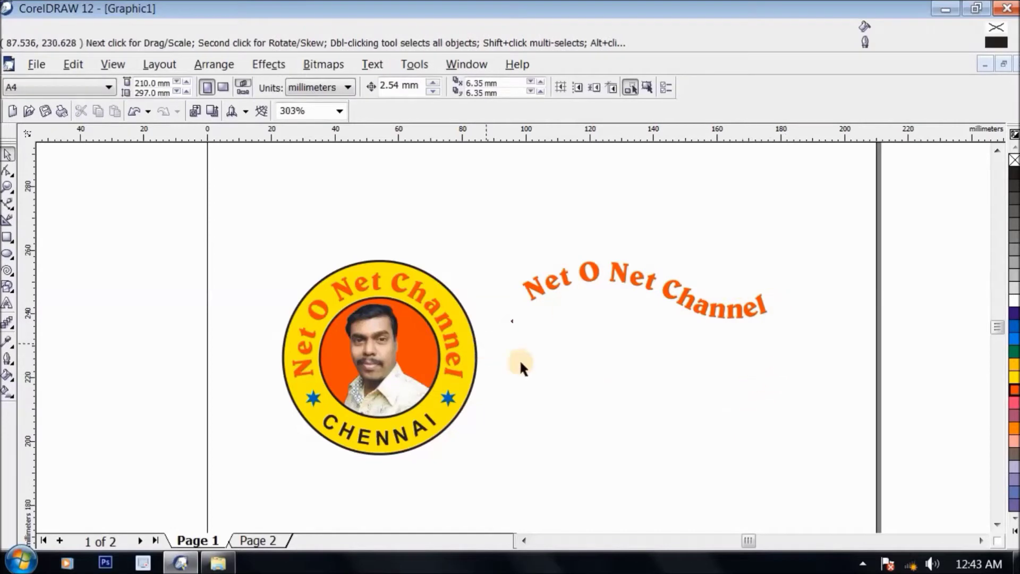
key(z)
drag(229, 222, 831, 499)
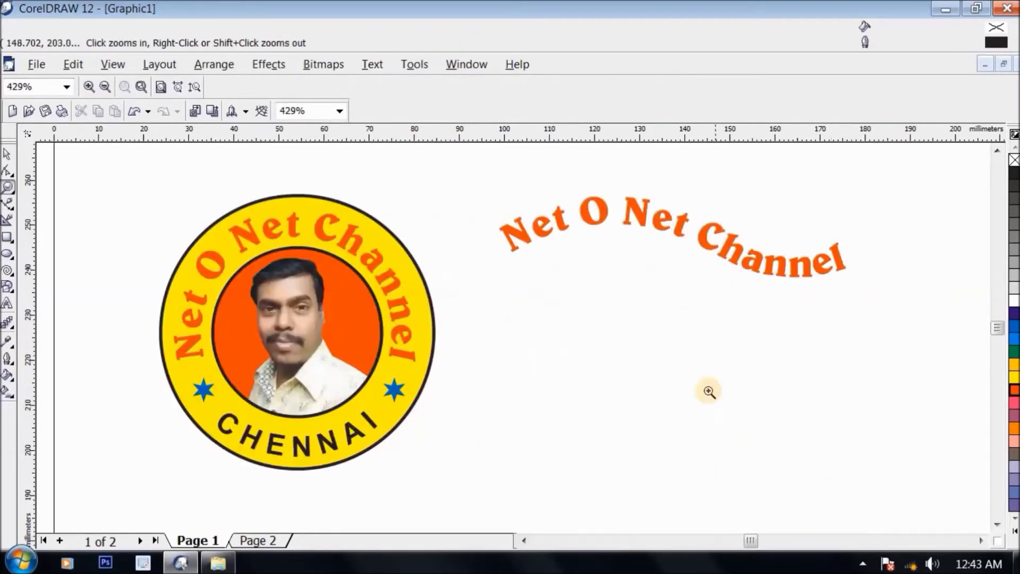